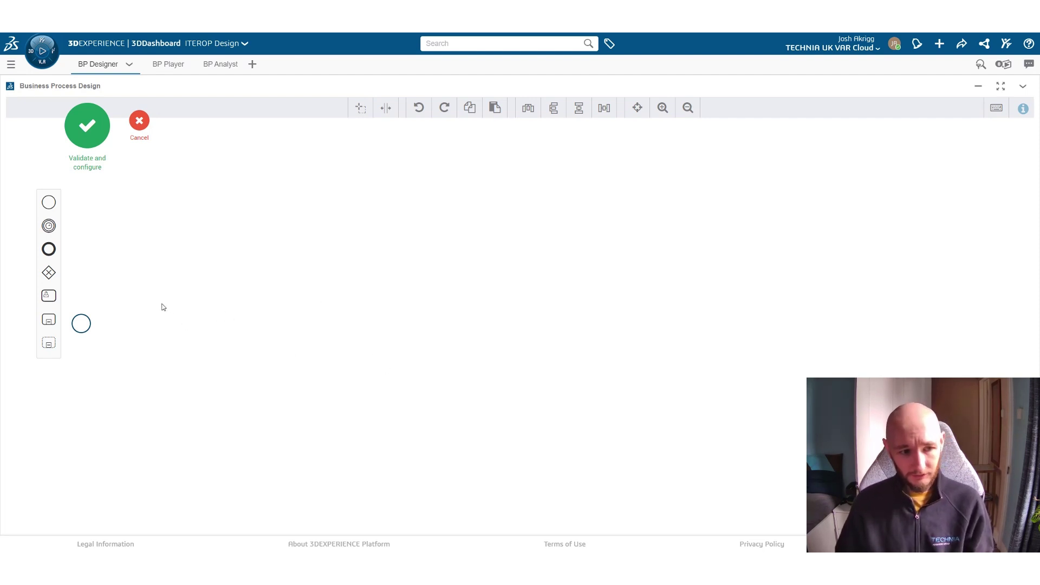
# - Append a task after the start event and name it 'Task to do'
pyautogui.click(84, 329)
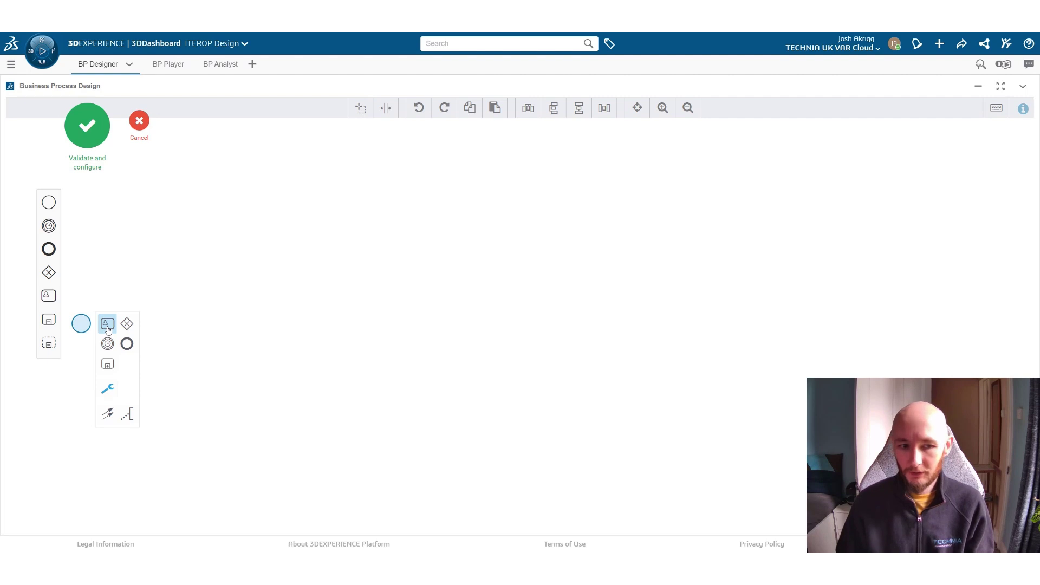
pyautogui.click(107, 324)
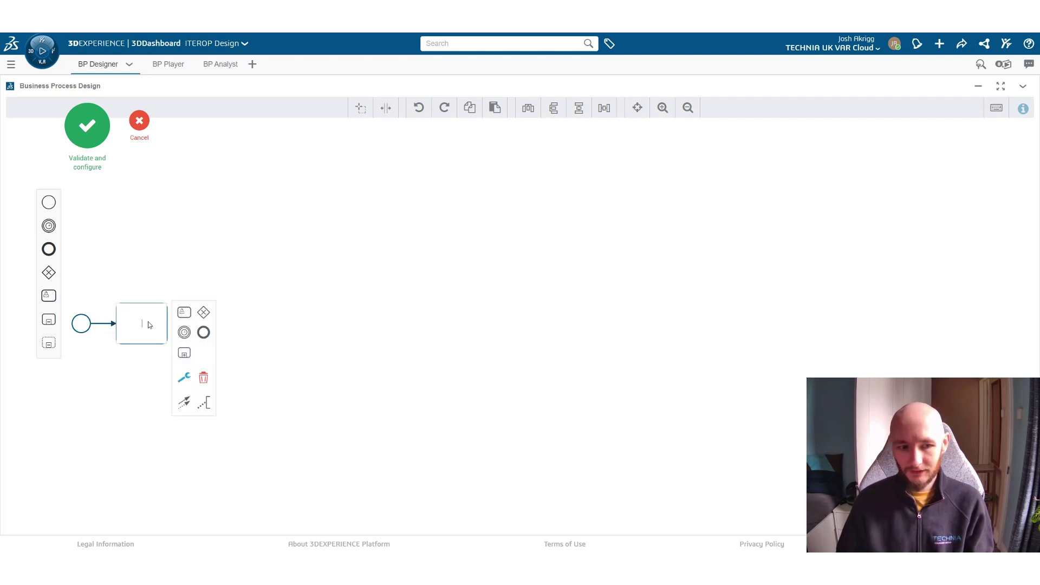
pyautogui.click(149, 385)
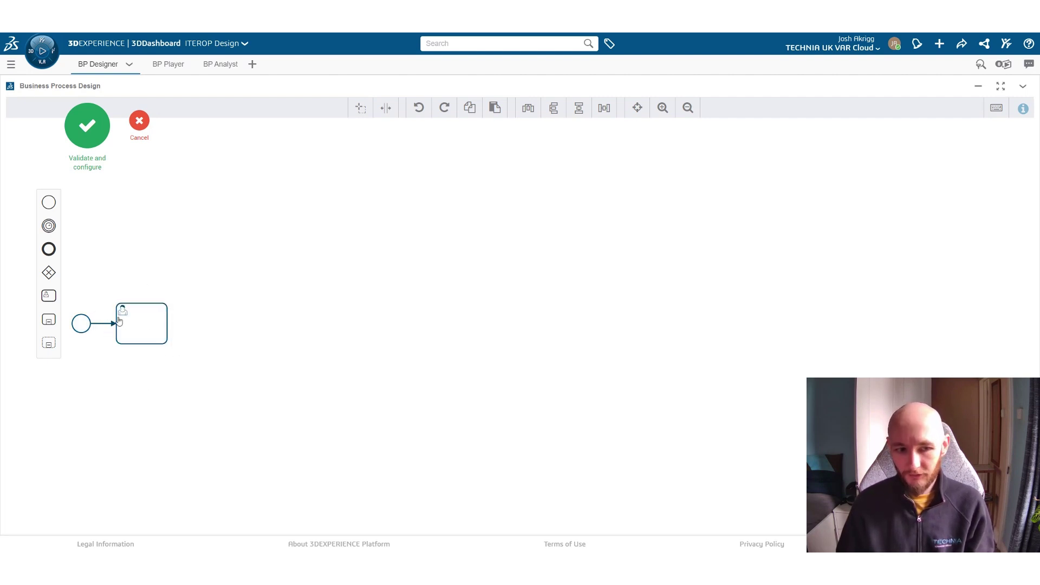
pyautogui.doubleClick(147, 325)
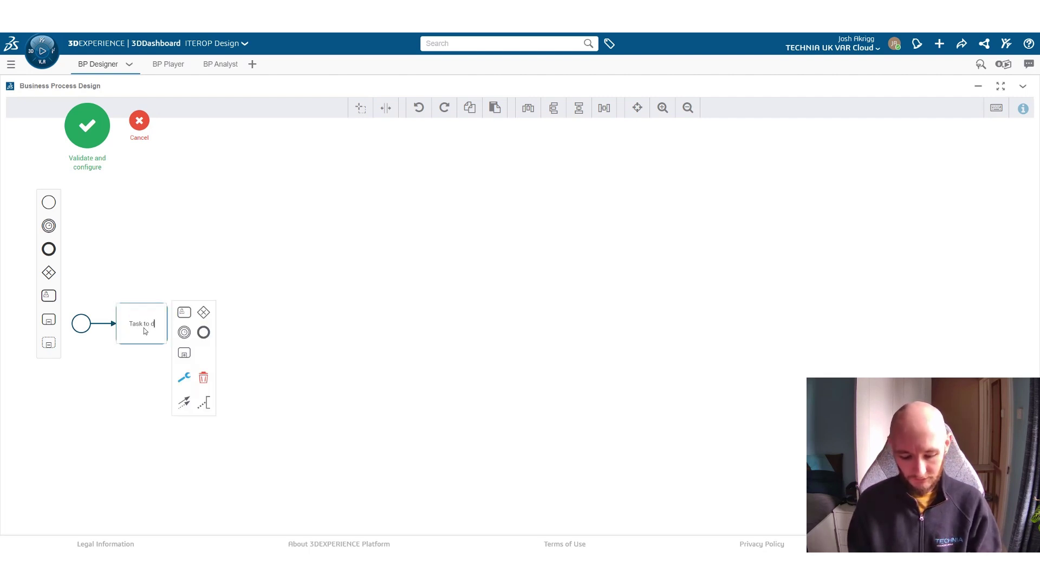
pyautogui.click(311, 326)
pyautogui.click(162, 333)
# - Append a second task, convert it to a Service Task, and label it 'Automate this'
pyautogui.click(184, 312)
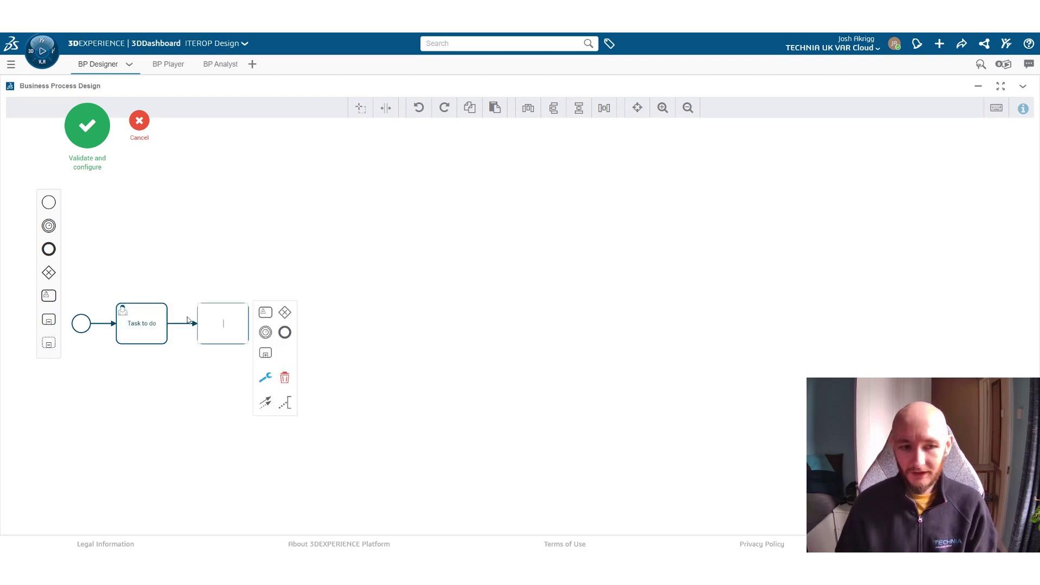
pyautogui.click(223, 371)
pyautogui.click(236, 332)
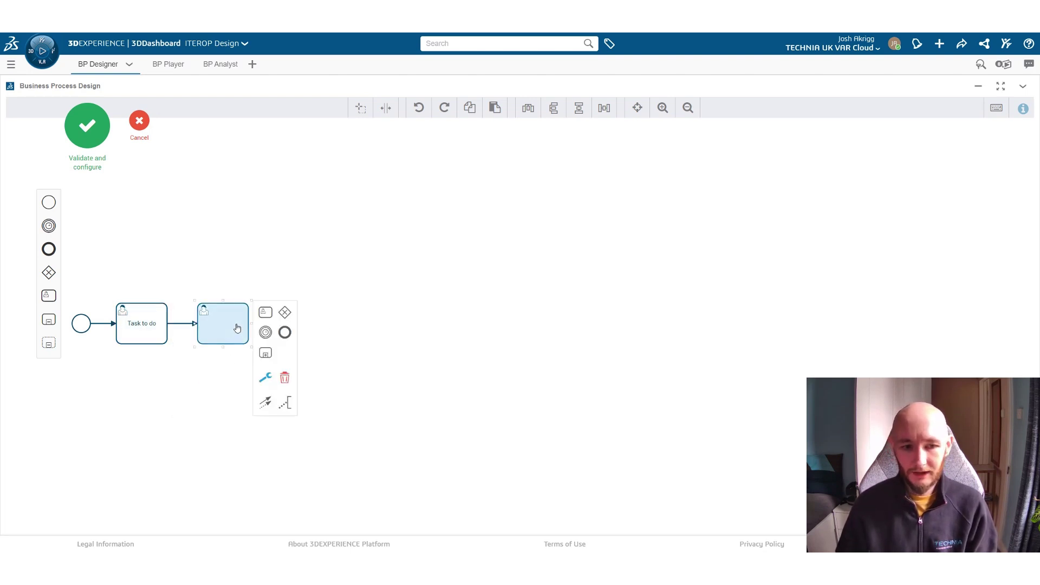
pyautogui.click(266, 380)
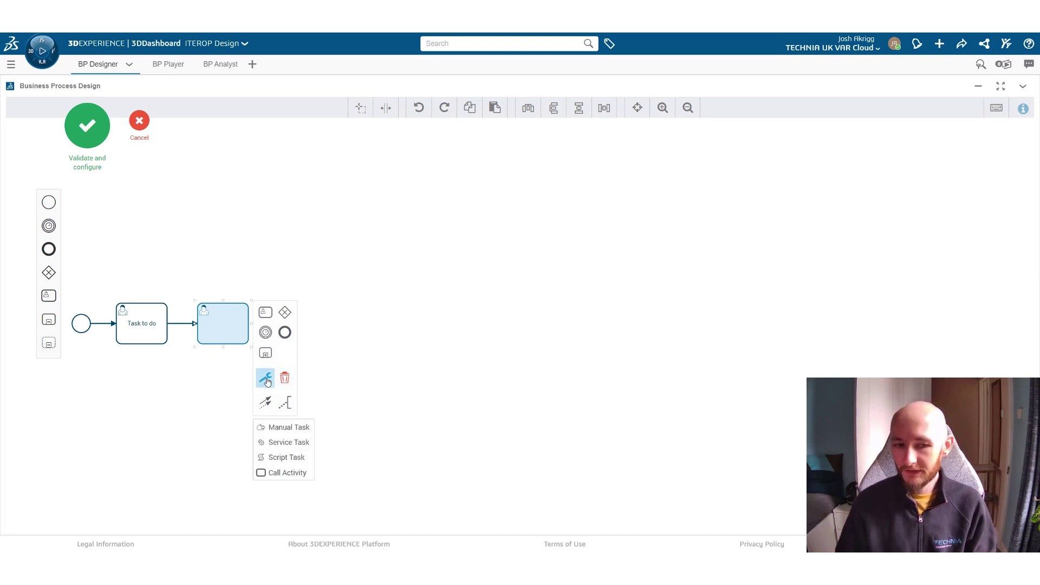
pyautogui.click(289, 443)
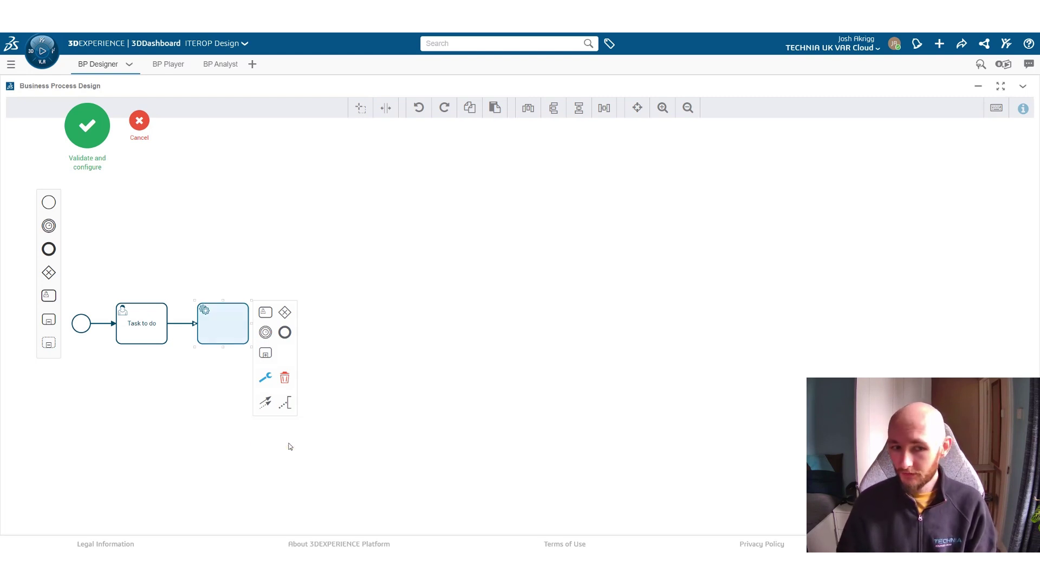
pyautogui.doubleClick(226, 329)
pyautogui.write('Automate this')
pyautogui.press('Return')
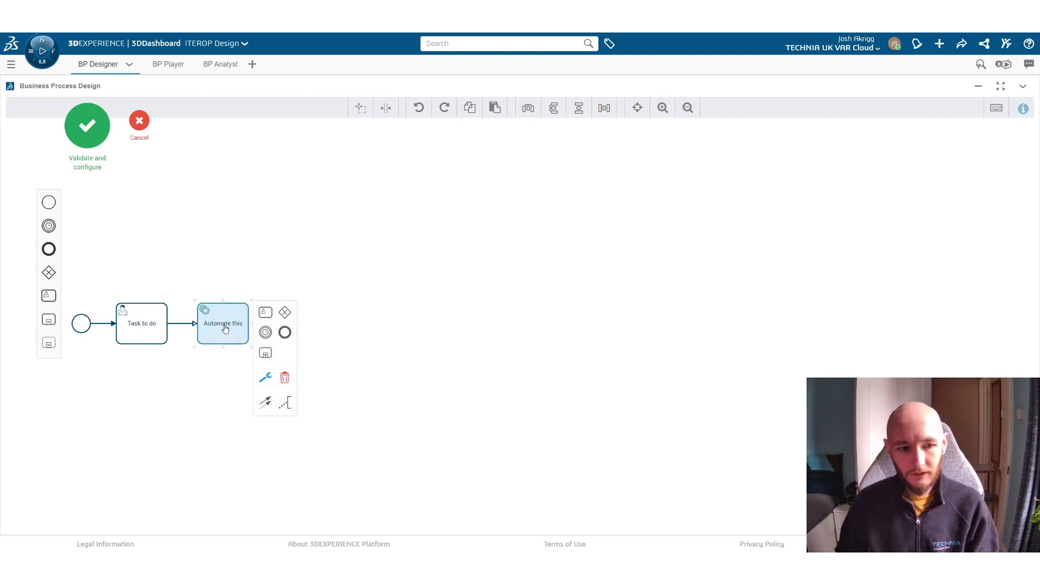
pyautogui.click(238, 364)
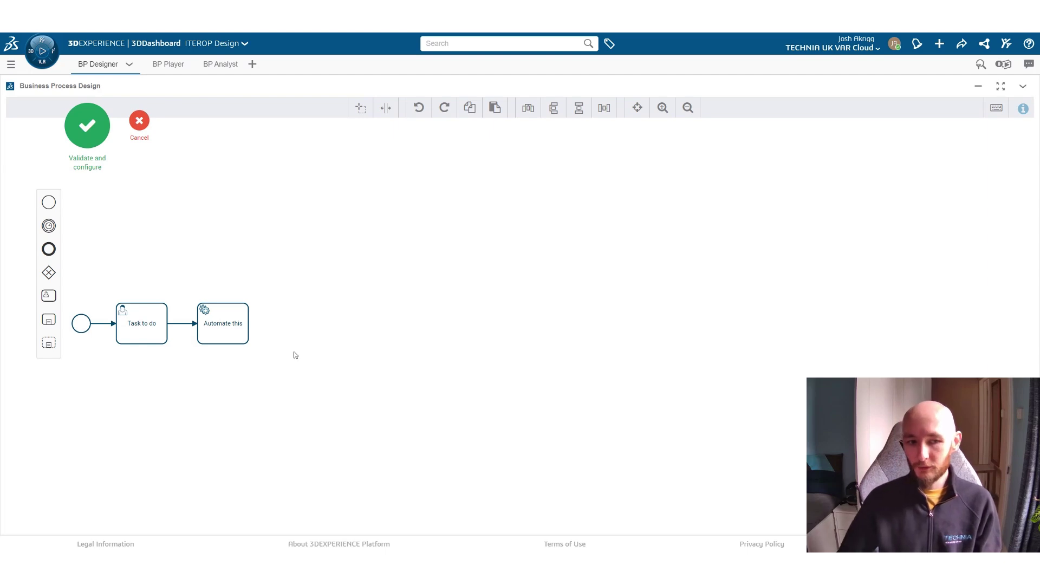
# - Append a task after 'Automate this', make it a Script Task, and label it 'Script this'
pyautogui.click(241, 338)
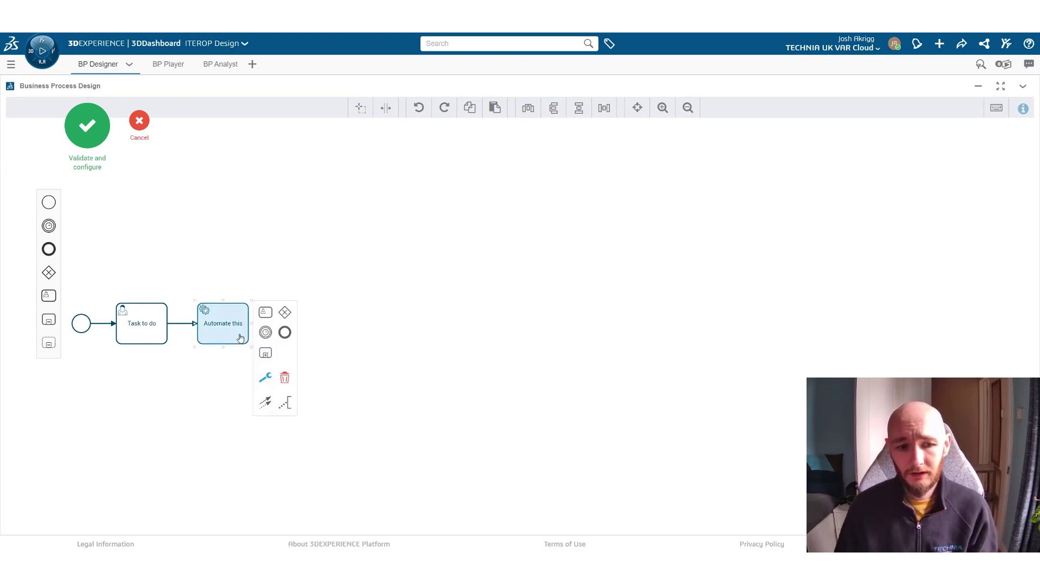
pyautogui.click(269, 317)
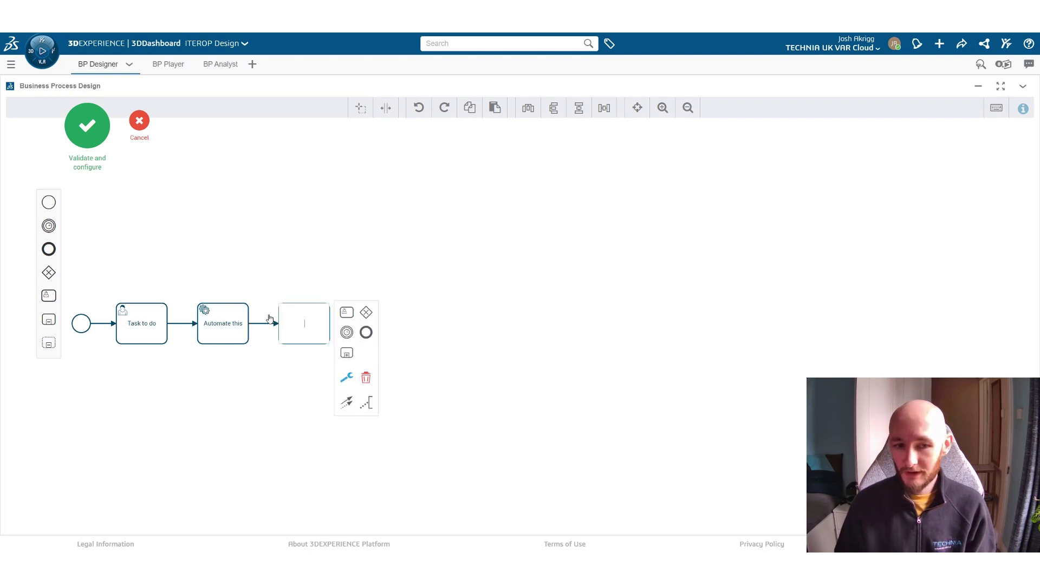
pyautogui.click(346, 381)
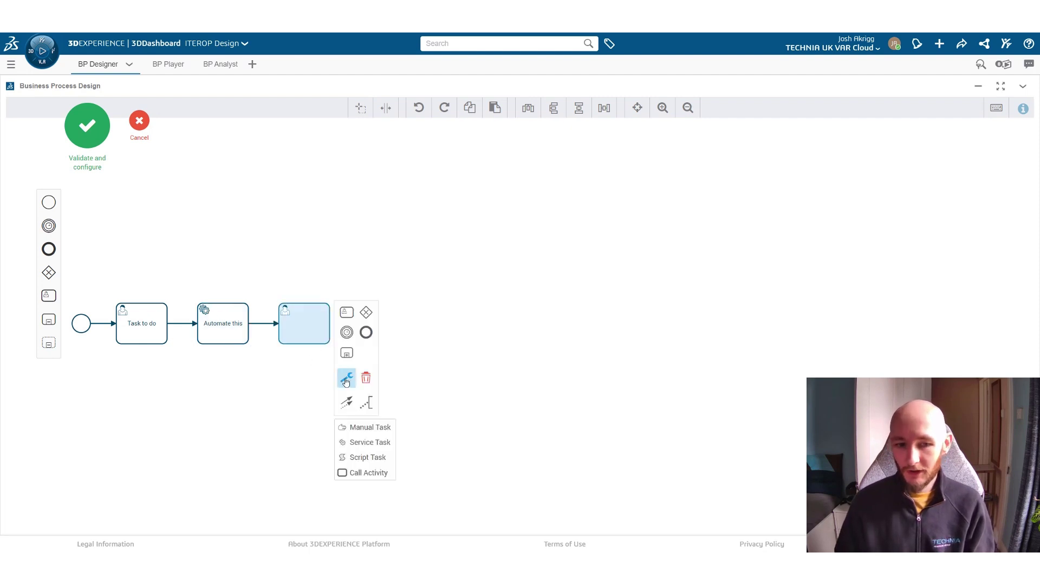
pyautogui.click(373, 460)
pyautogui.doubleClick(305, 324)
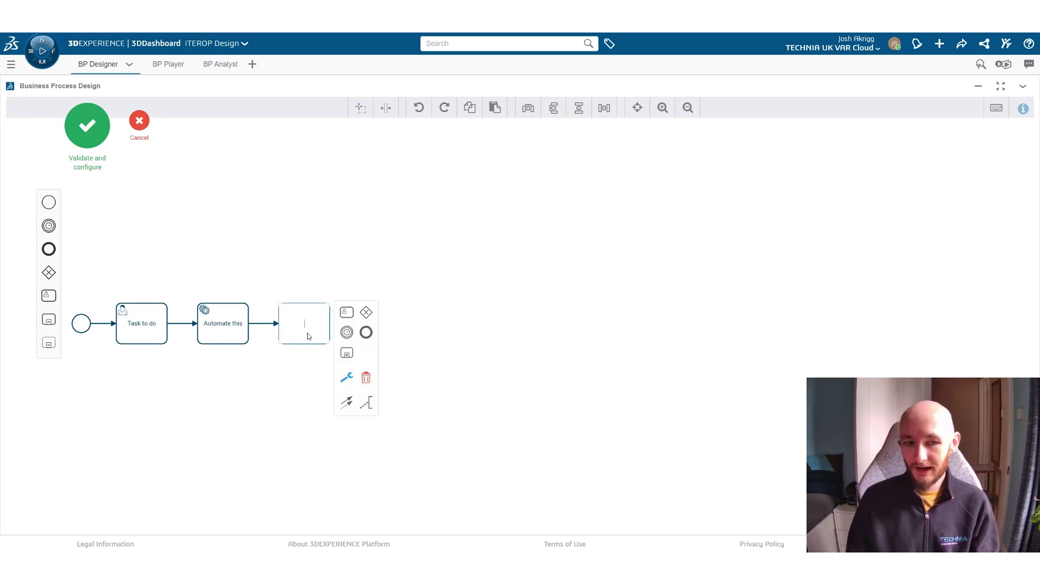
pyautogui.write('Script')
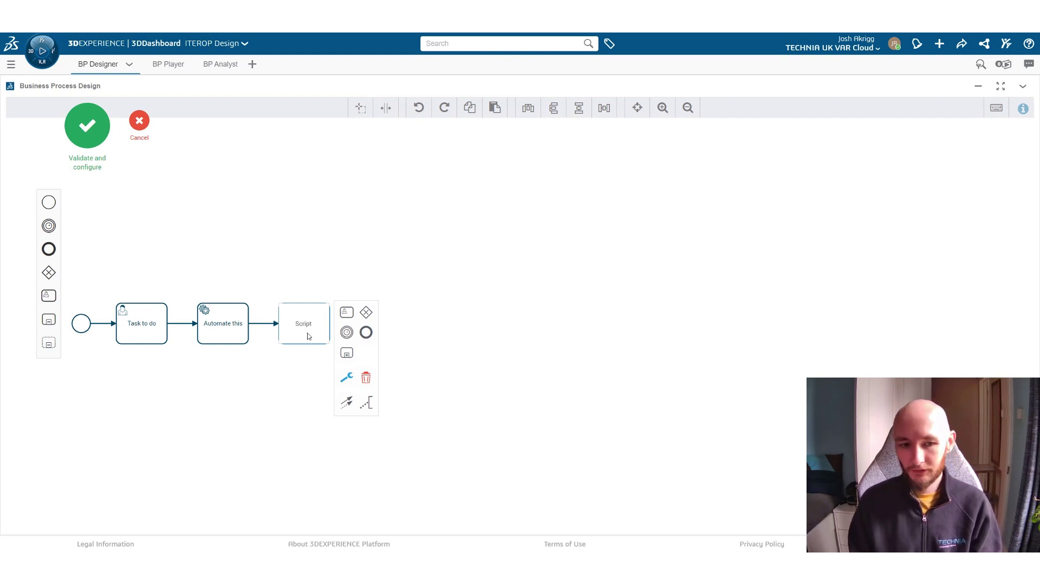
pyautogui.write(' th')
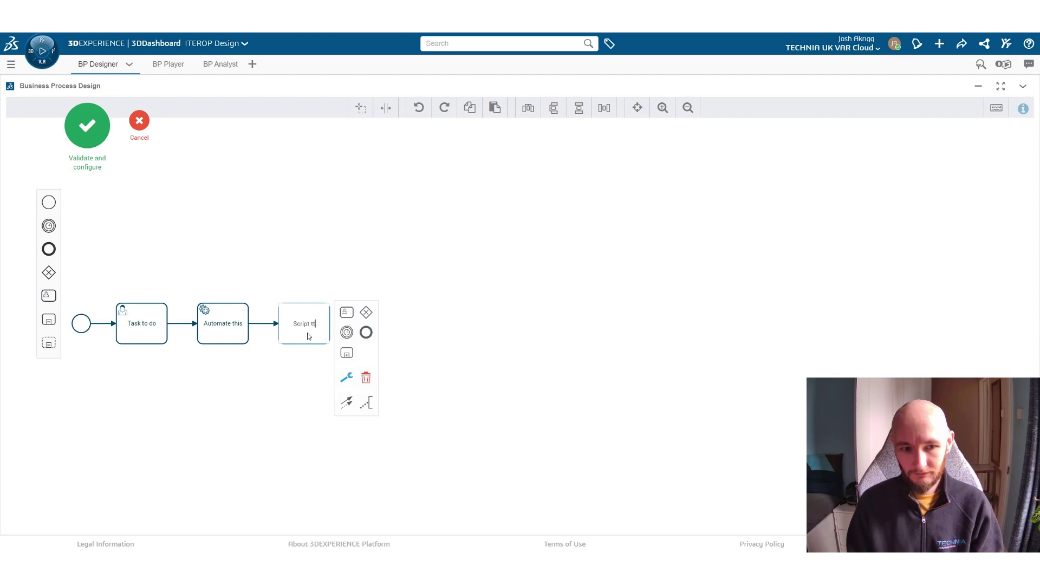
pyautogui.press('BackSpace')
pyautogui.write('his')
pyautogui.press('Return')
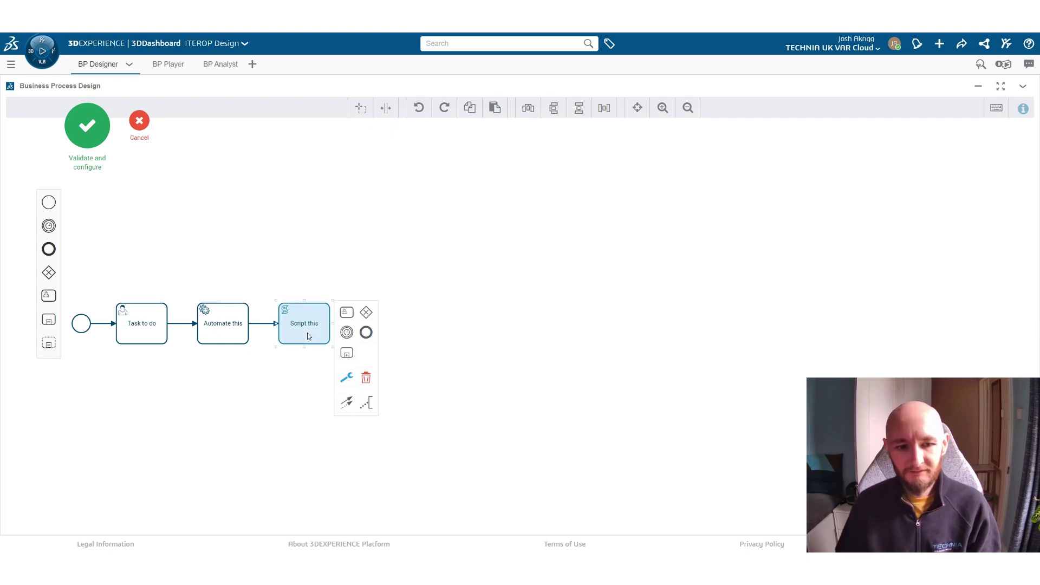
pyautogui.click(310, 388)
# - Append an exclusive gateway after 'Script this' with three outgoing task branches
pyautogui.click(328, 325)
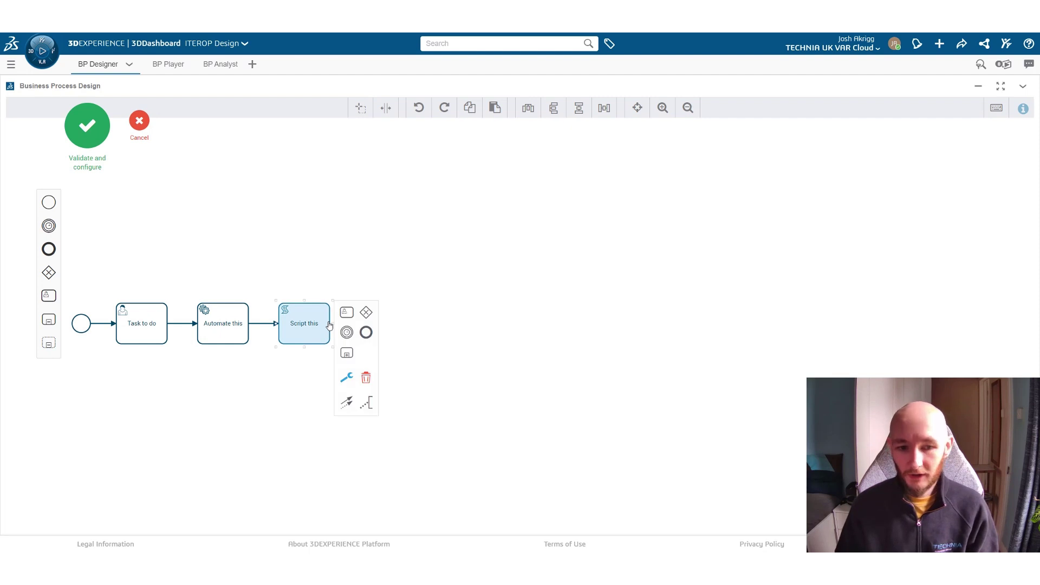
pyautogui.click(367, 314)
pyautogui.click(378, 353)
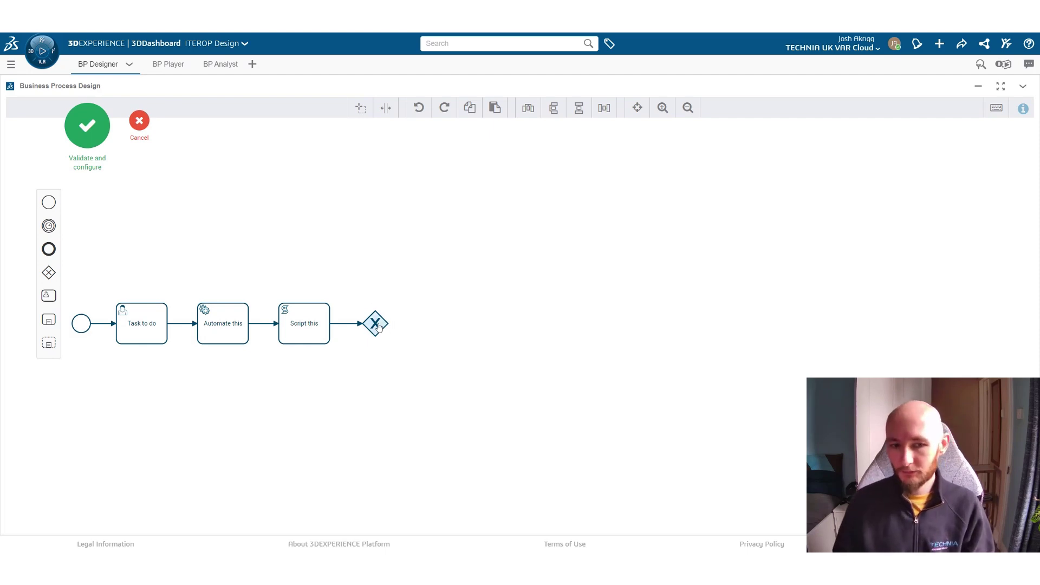
pyautogui.click(378, 326)
pyautogui.click(406, 320)
pyautogui.click(374, 328)
pyautogui.click(405, 320)
pyautogui.click(375, 325)
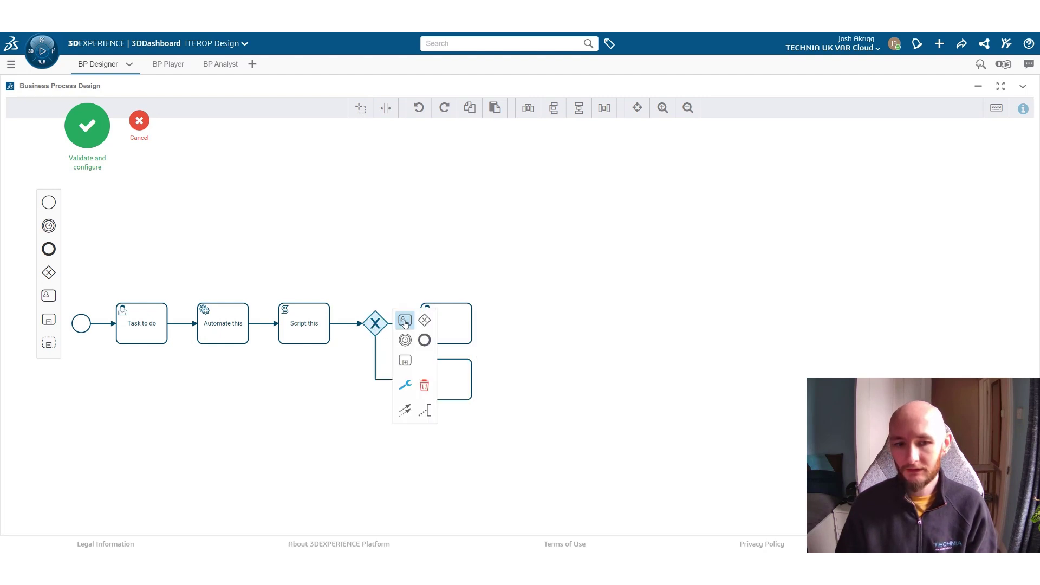
pyautogui.click(406, 320)
pyautogui.click(529, 353)
pyautogui.click(314, 324)
pyautogui.click(305, 374)
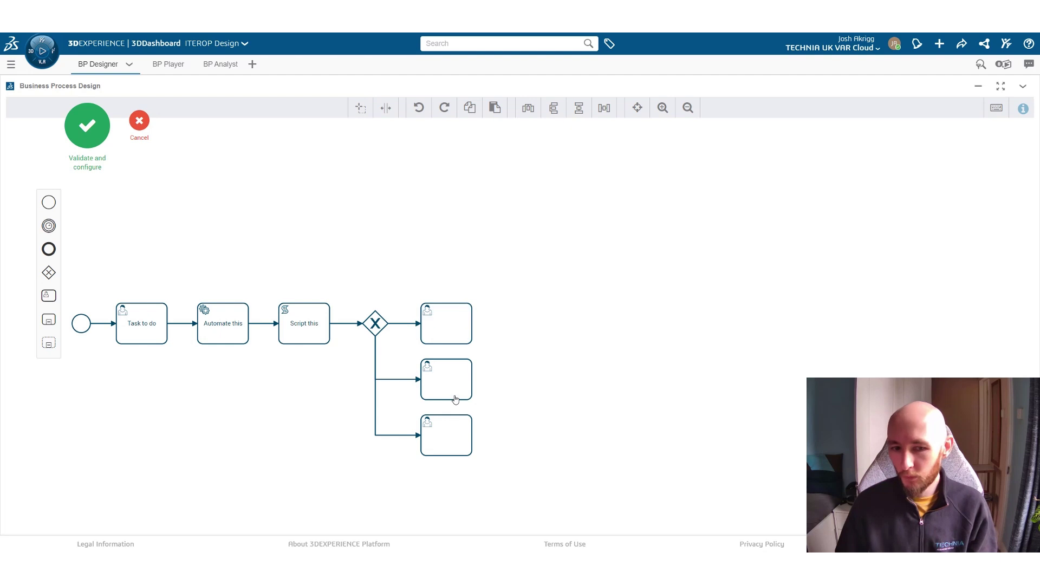
# - Append a parallel gateway after the top branch task with two outgoing tasks
pyautogui.click(461, 324)
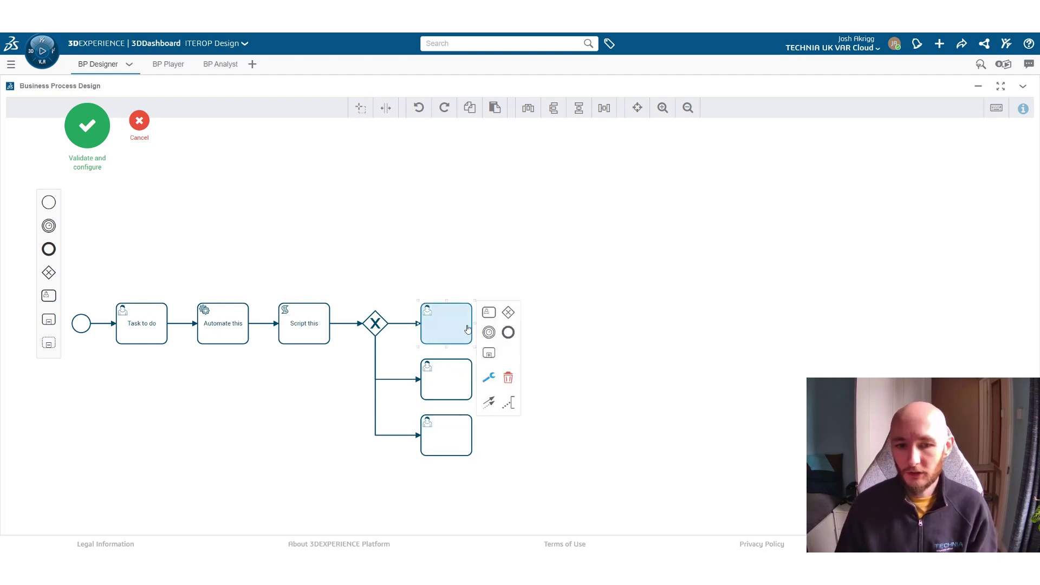
pyautogui.click(508, 312)
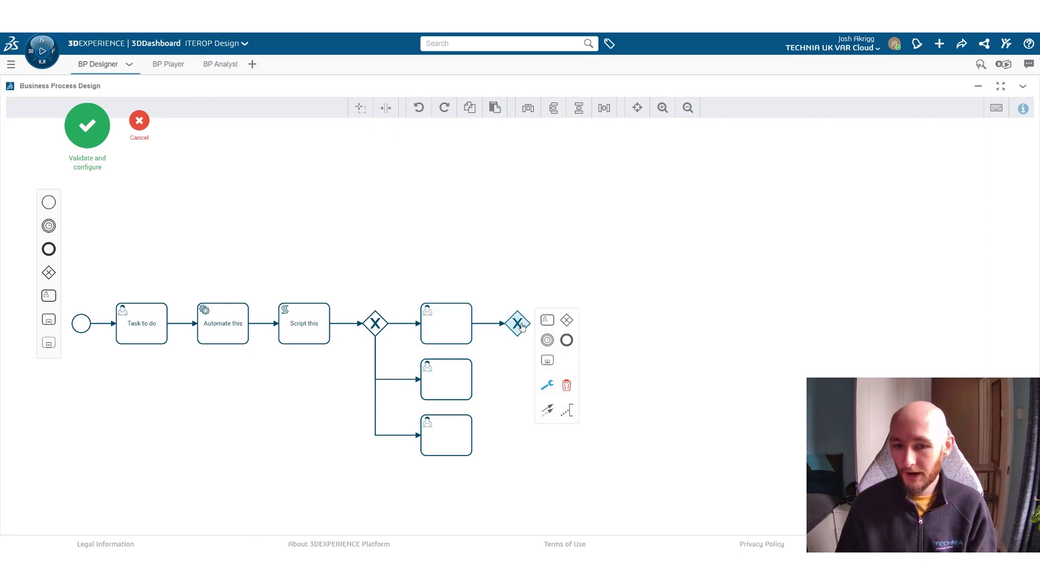
pyautogui.click(547, 385)
pyautogui.click(578, 433)
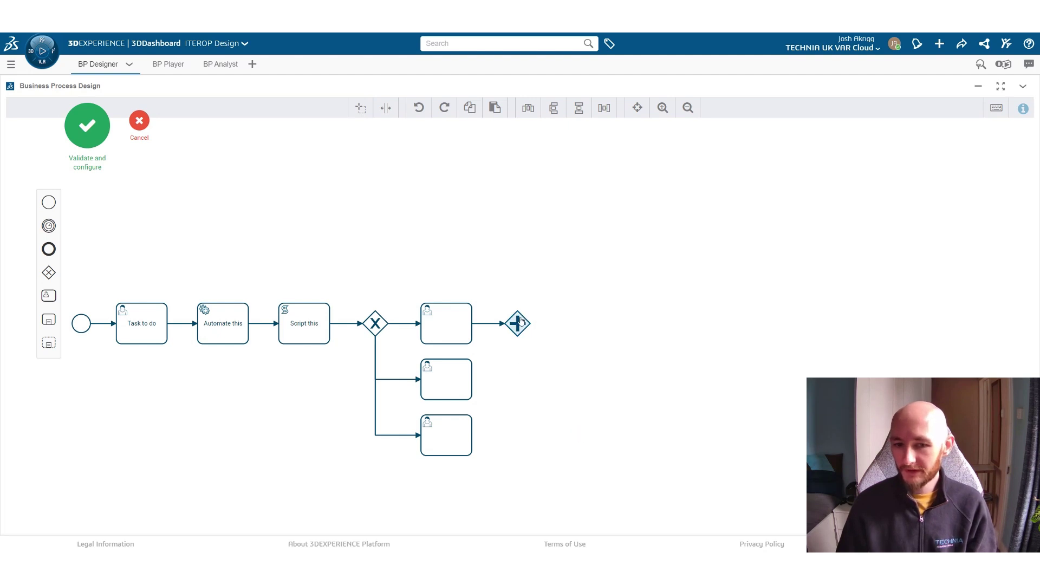
pyautogui.click(546, 321)
pyautogui.click(517, 323)
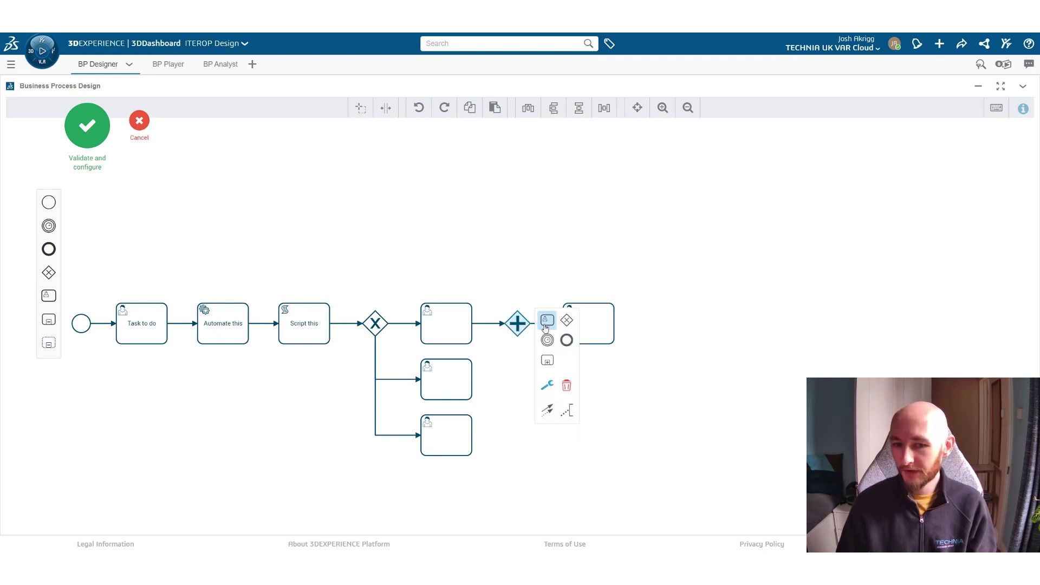
pyautogui.click(546, 321)
pyautogui.click(602, 374)
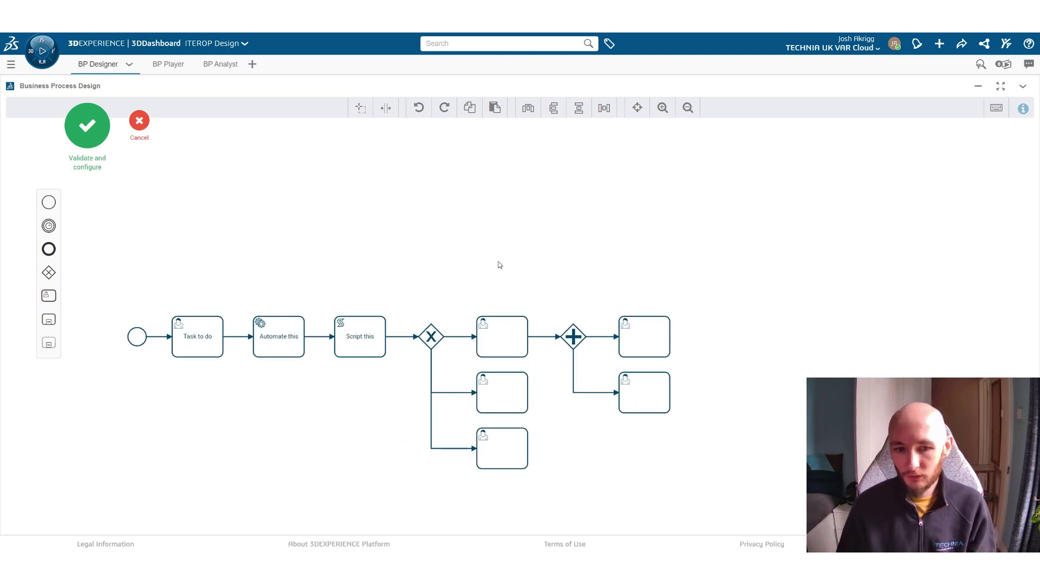
# - Rearrange the branch tasks vertically to tidy the diagram layout
pyautogui.moveTo(502, 349); pyautogui.dragTo(509, 261)
pyautogui.moveTo(504, 395); pyautogui.dragTo(503, 342)
pyautogui.moveTo(497, 433); pyautogui.dragTo(499, 387)
pyautogui.click(596, 458)
pyautogui.moveTo(638, 332); pyautogui.dragTo(594, 251)
pyautogui.click(604, 353)
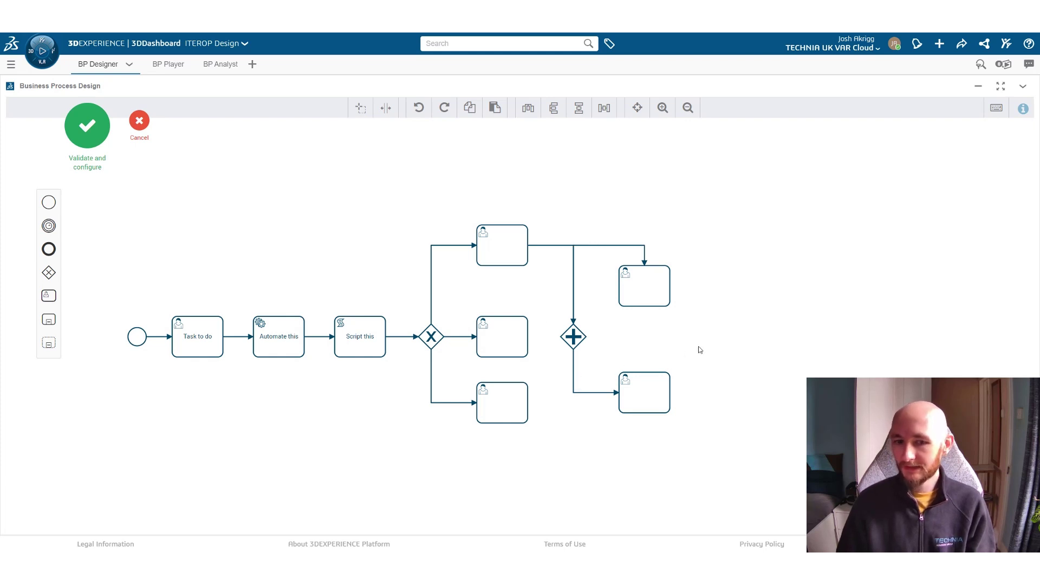
pyautogui.moveTo(509, 411); pyautogui.dragTo(507, 440)
pyautogui.click(713, 463)
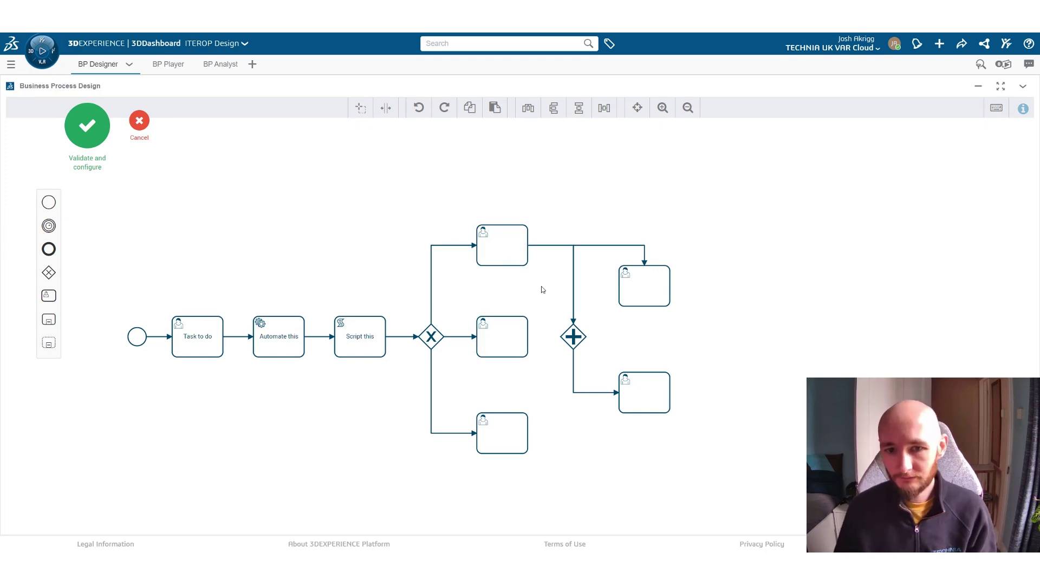
# - Close the upper-right branch with an end event
pyautogui.click(655, 291)
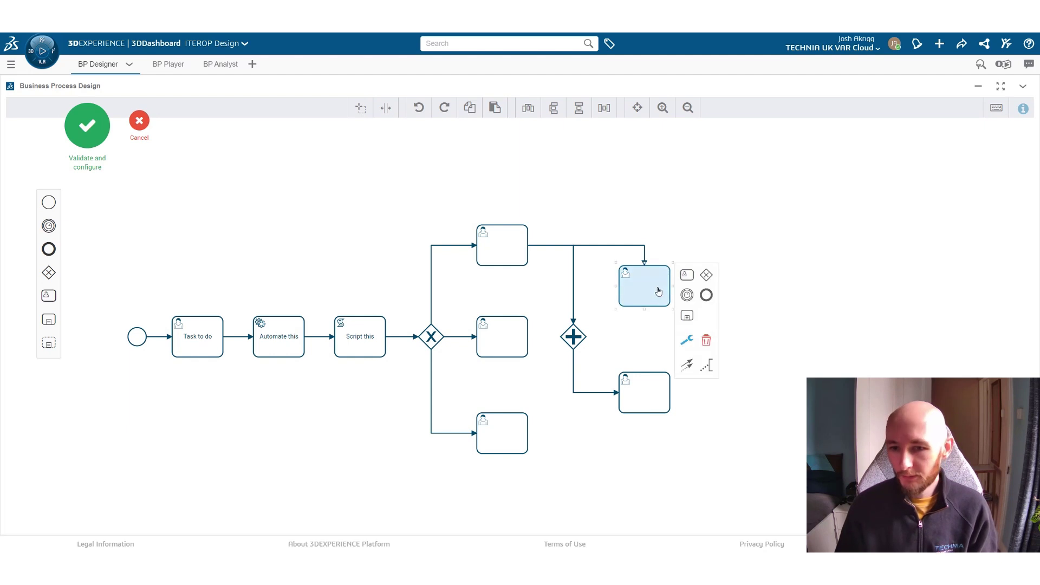
pyautogui.click(706, 295)
pyautogui.click(726, 341)
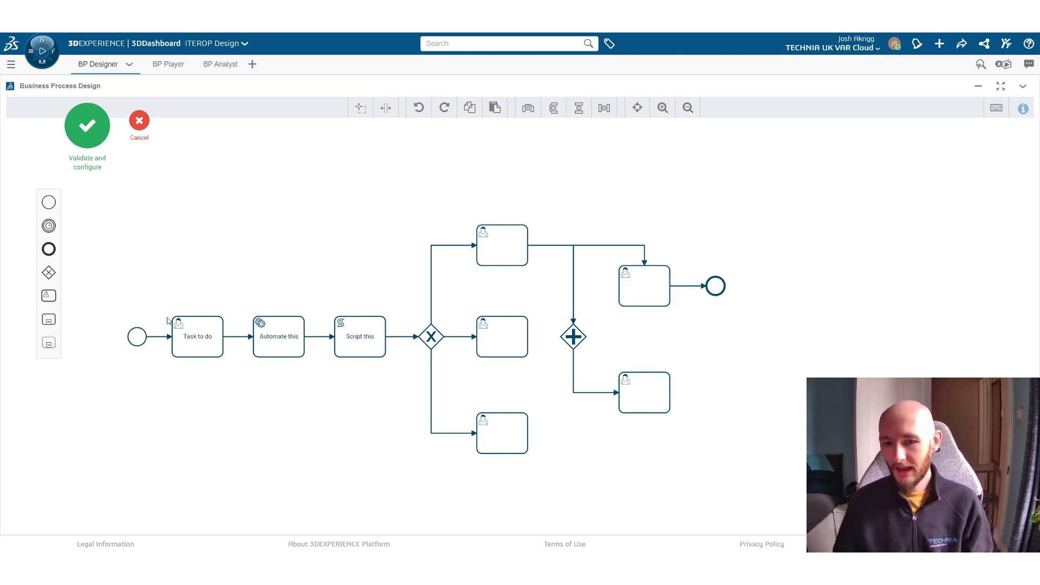
# - Connect the middle and bottom branch tasks into the parallel gateway
pyautogui.click(515, 341)
pyautogui.moveTo(549, 417); pyautogui.dragTo(563, 347)
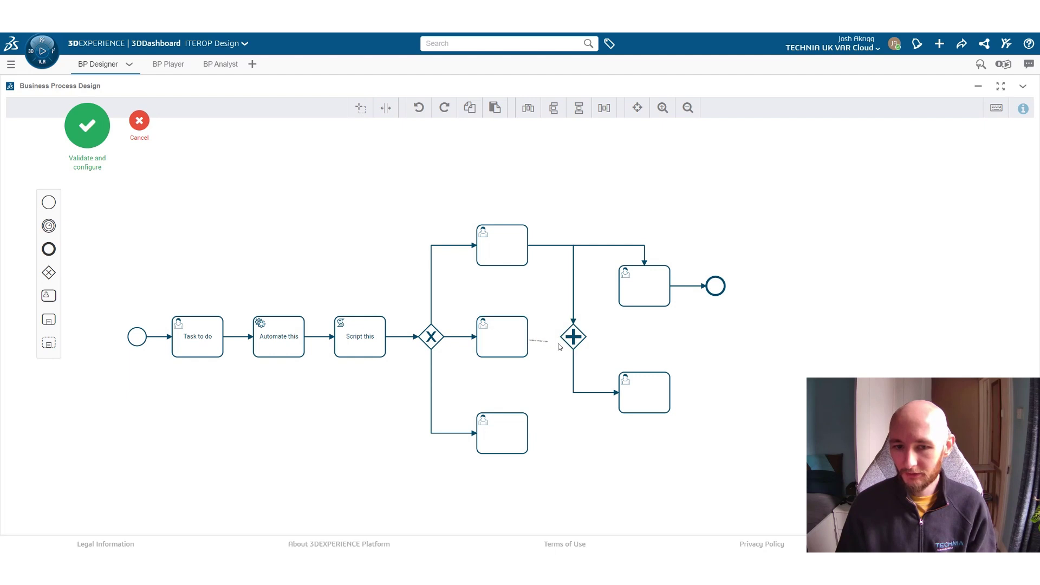
pyautogui.click(518, 436)
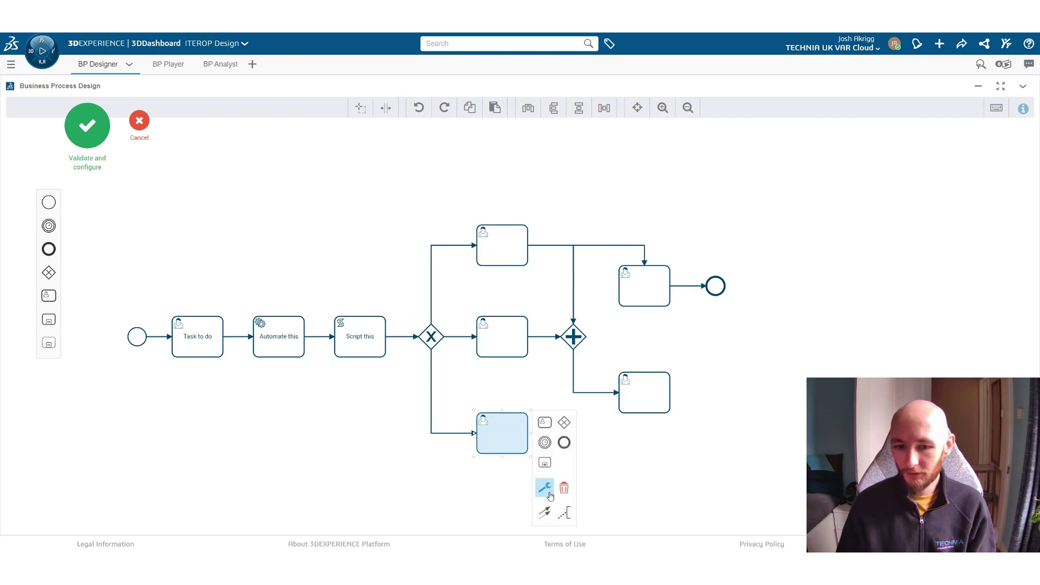
pyautogui.moveTo(544, 488); pyautogui.dragTo(572, 348)
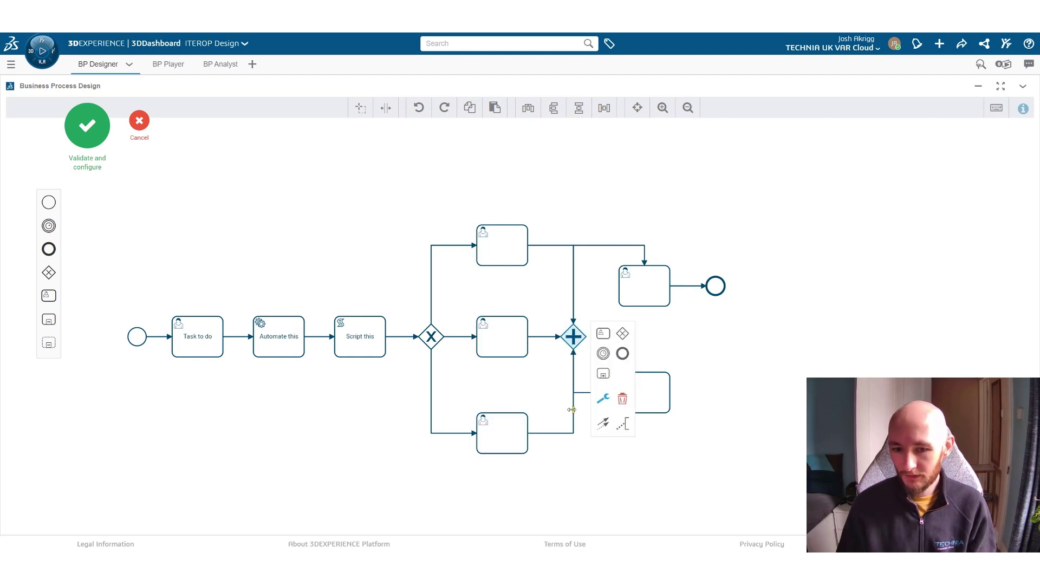
pyautogui.moveTo(571, 410); pyautogui.dragTo(538, 410)
pyautogui.click(554, 447)
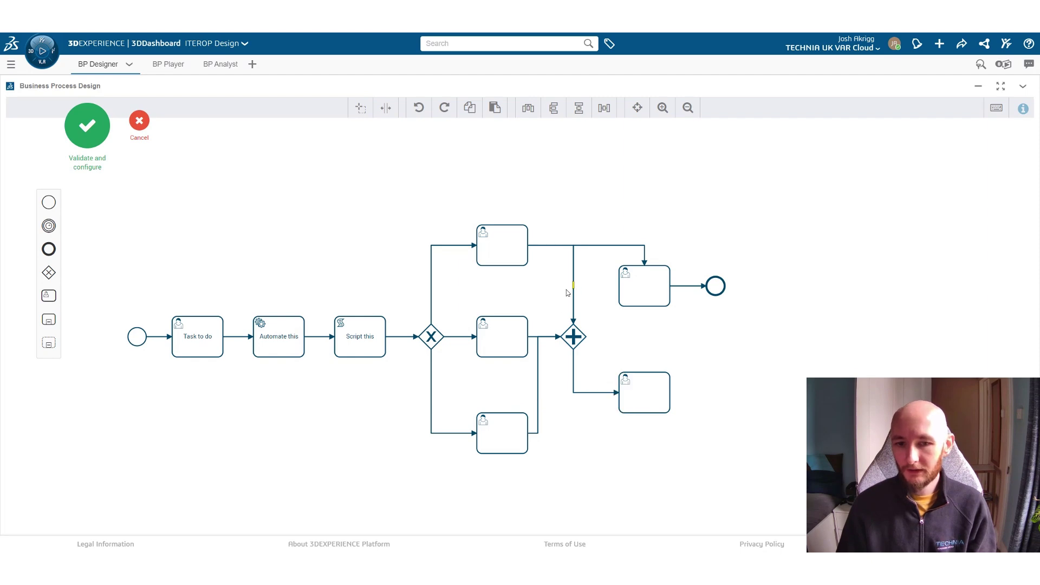
pyautogui.moveTo(565, 292); pyautogui.dragTo(574, 293)
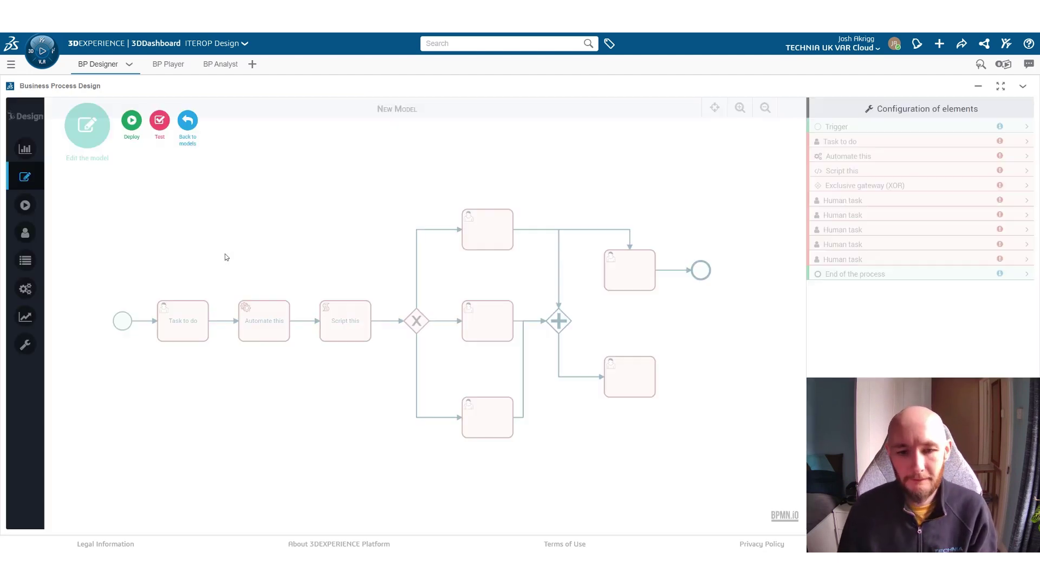
# - Pan the configuration view slightly right to see the elements list
pyautogui.moveTo(273, 260); pyautogui.dragTo(297, 259)
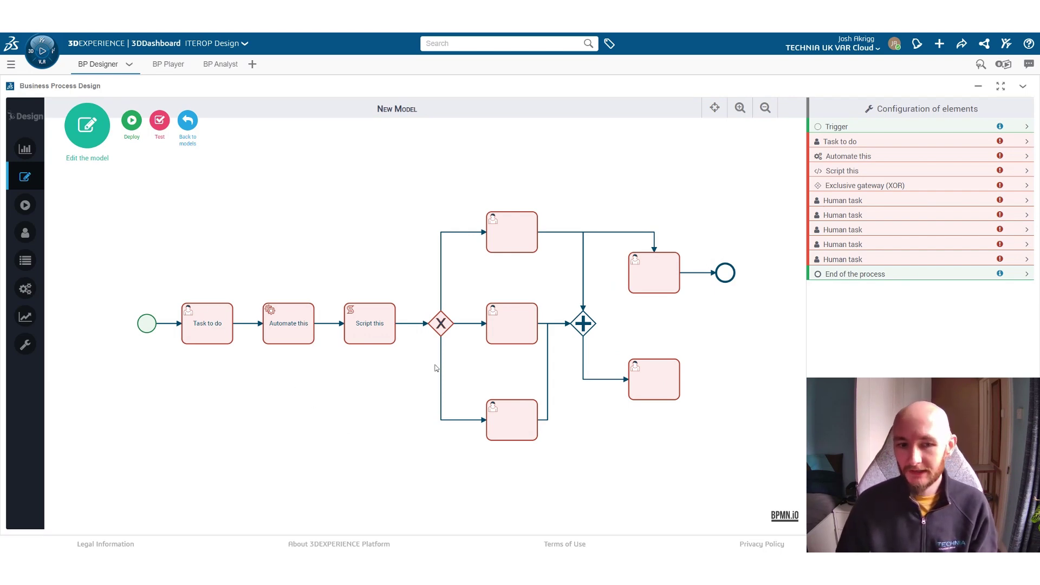
# - Give 'Task to do' a default dynamic assignment to the actor of the Start task
pyautogui.click(225, 337)
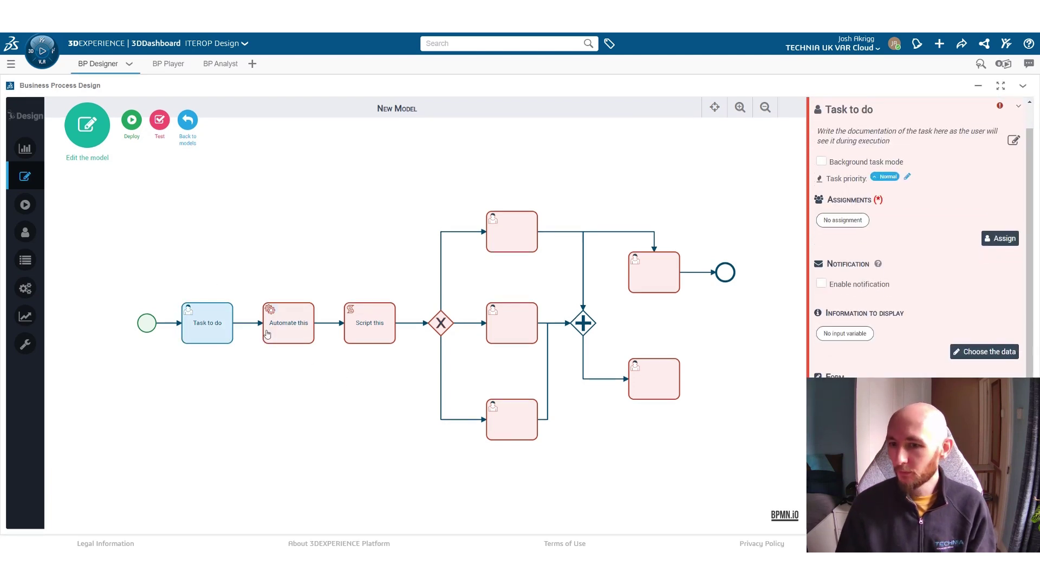
pyautogui.click(1000, 238)
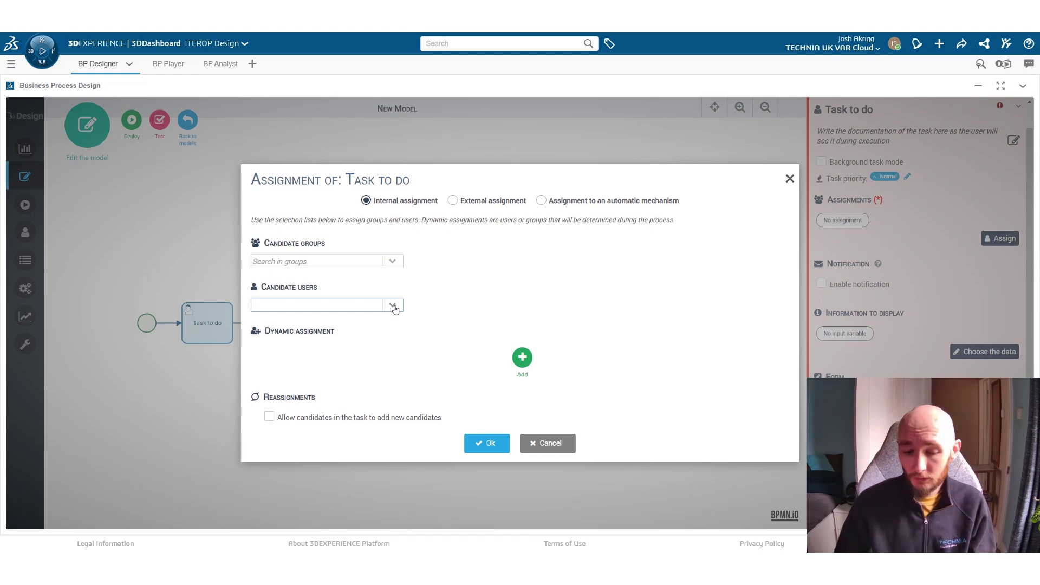
pyautogui.click(524, 360)
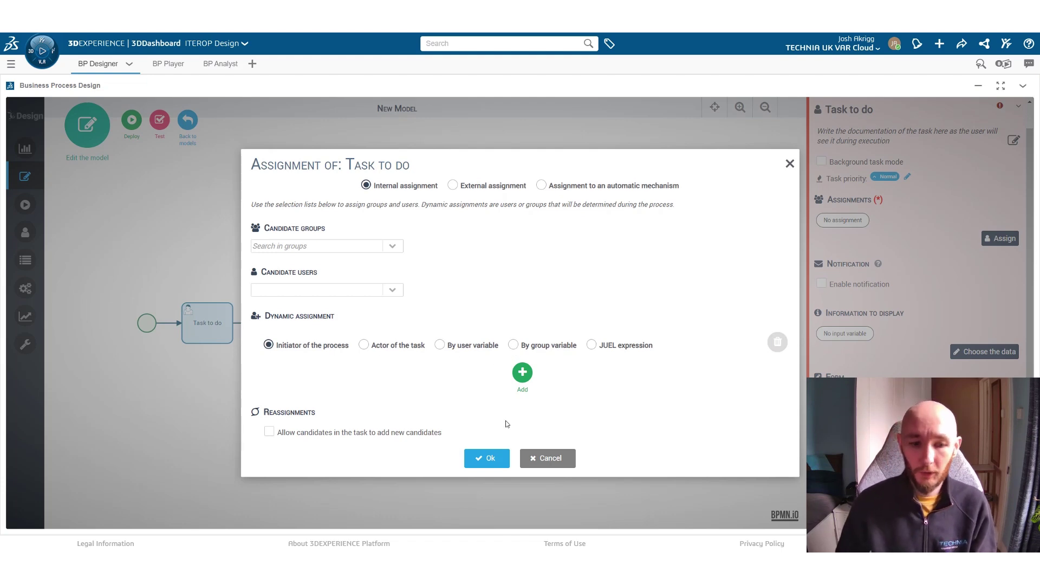
pyautogui.click(501, 464)
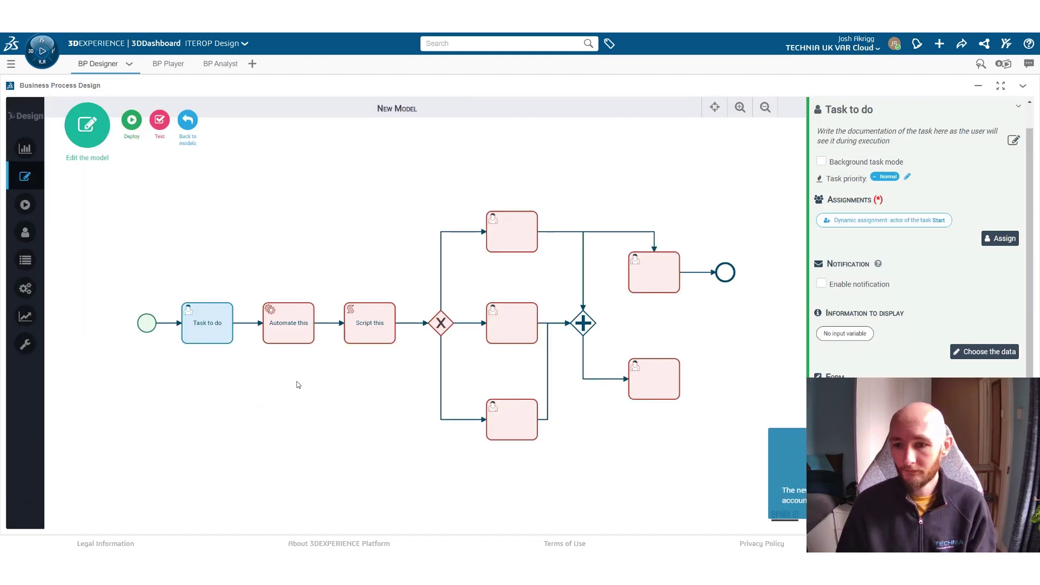
pyautogui.scroll(-2, 983, 320)
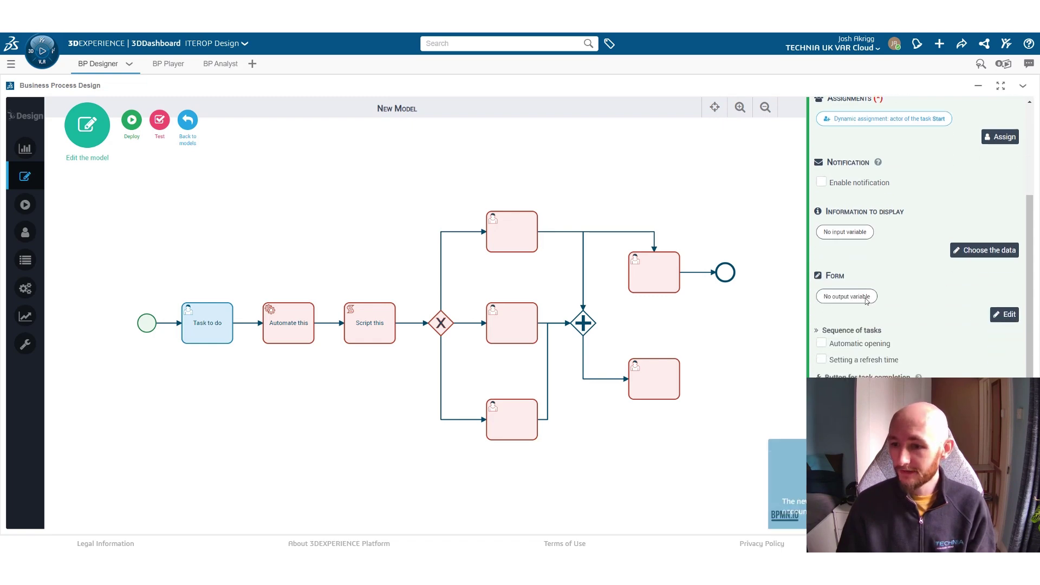
pyautogui.click(1006, 317)
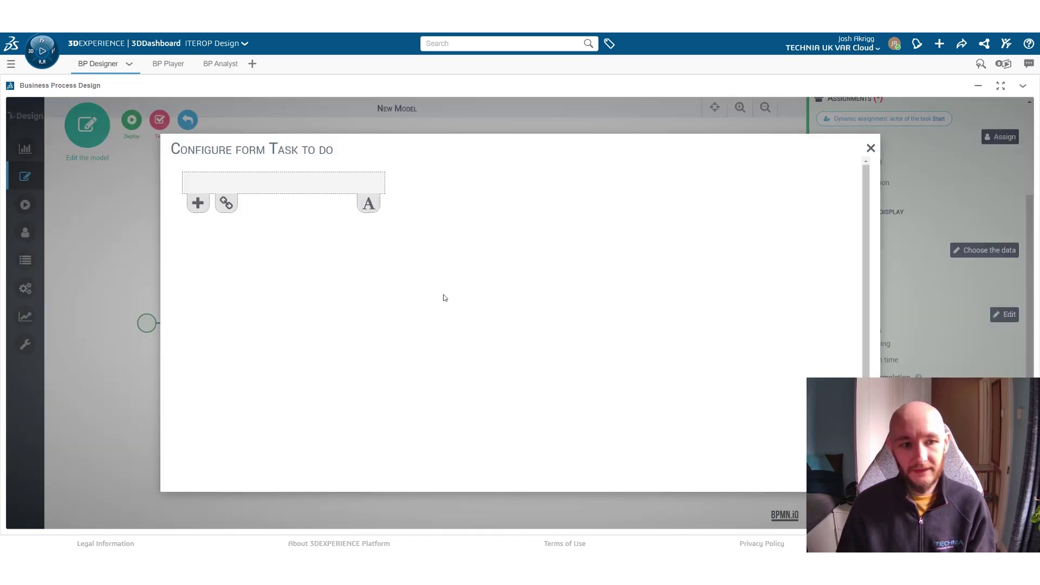
pyautogui.click(198, 204)
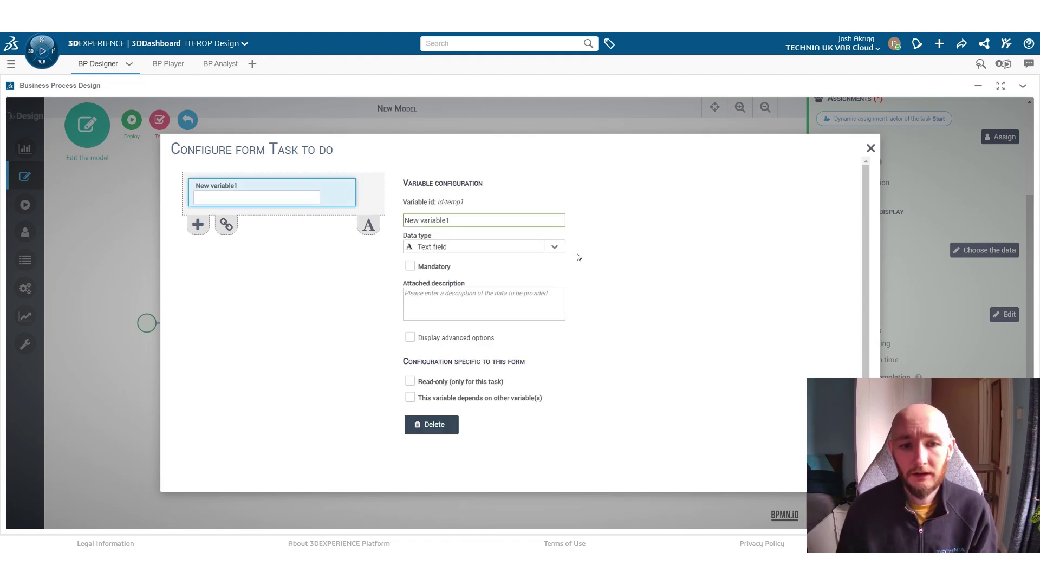
pyautogui.click(556, 248)
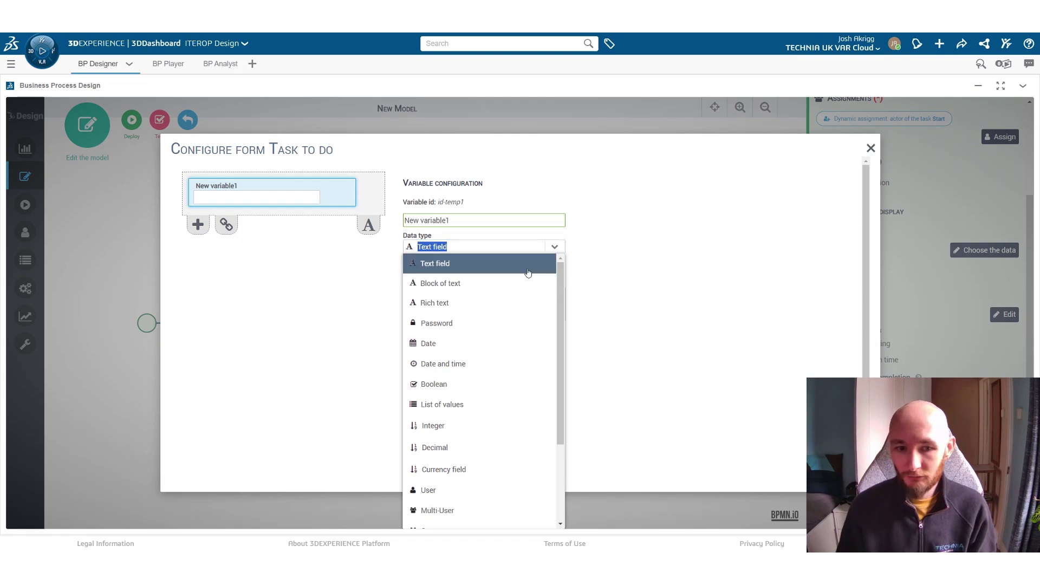
pyautogui.moveTo(564, 291); pyautogui.dragTo(560, 336)
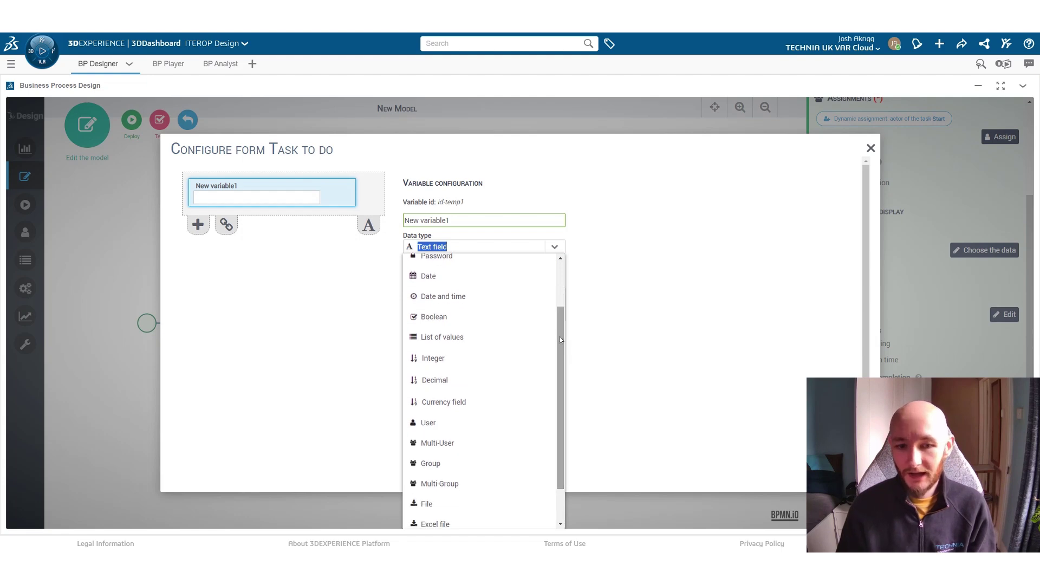
pyautogui.click(480, 322)
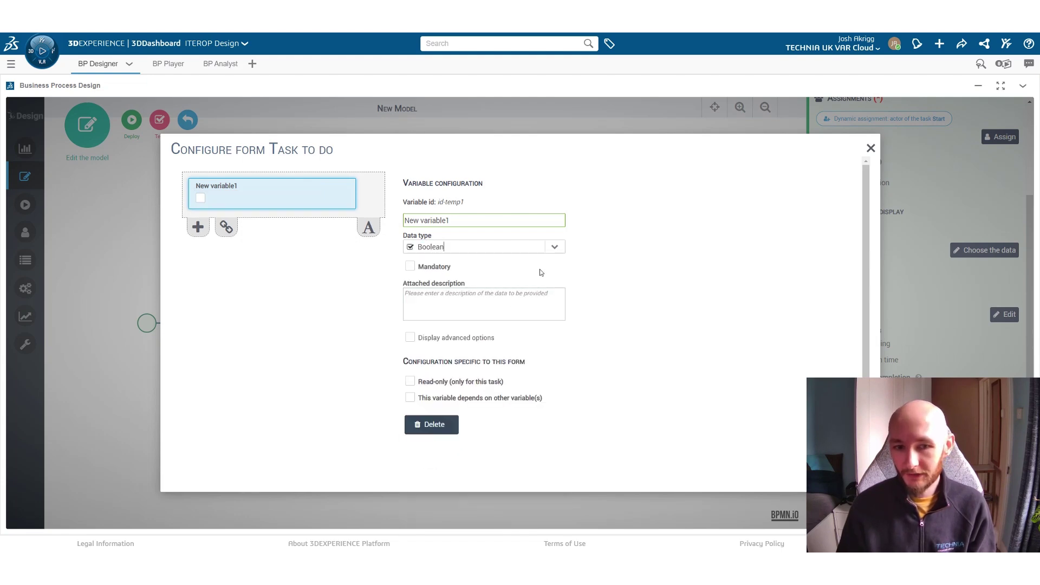
pyautogui.click(409, 266)
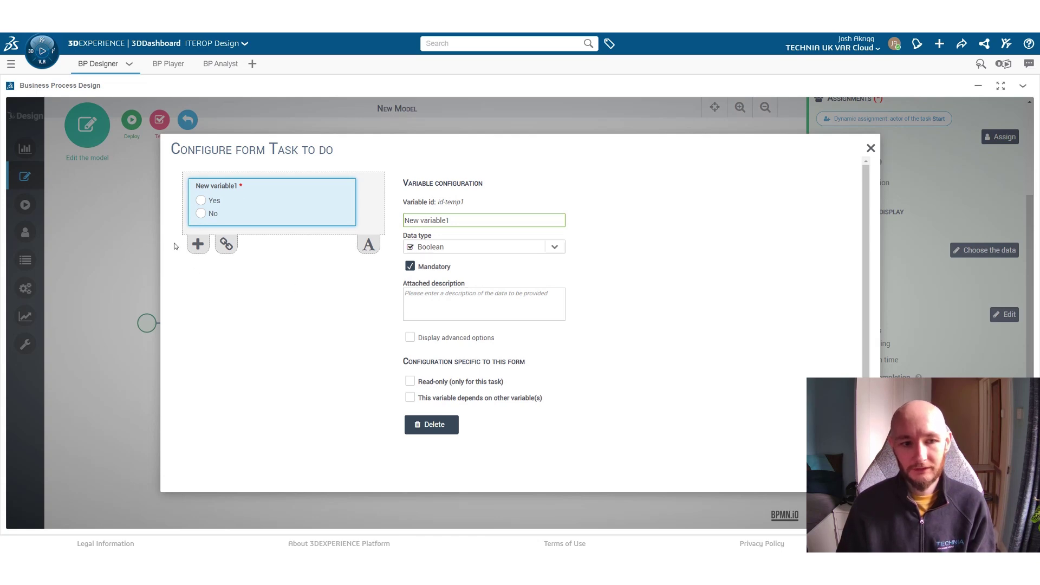
pyautogui.click(198, 244)
pyautogui.click(556, 250)
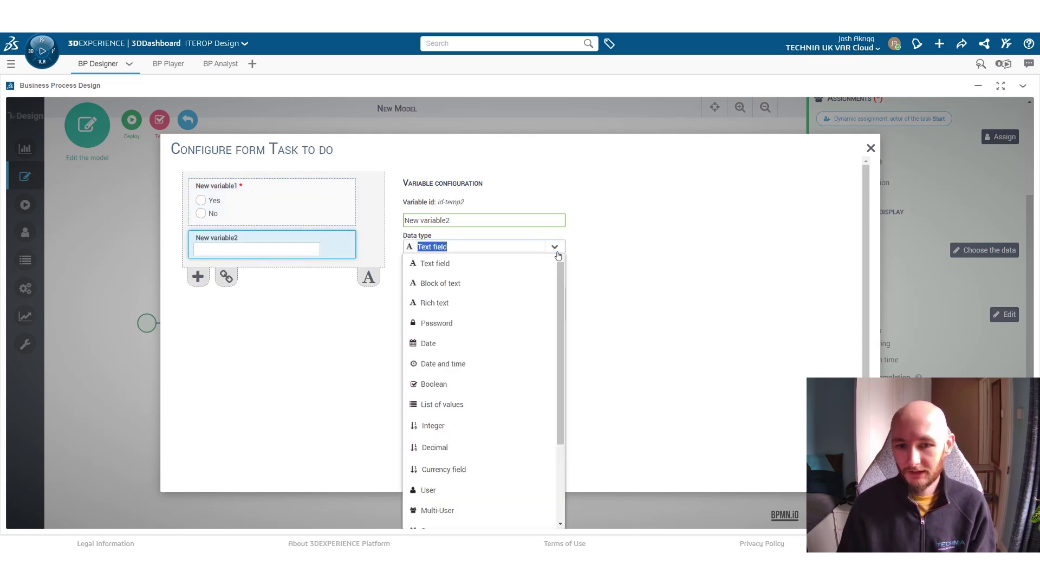
pyautogui.scroll(-2, 561, 355)
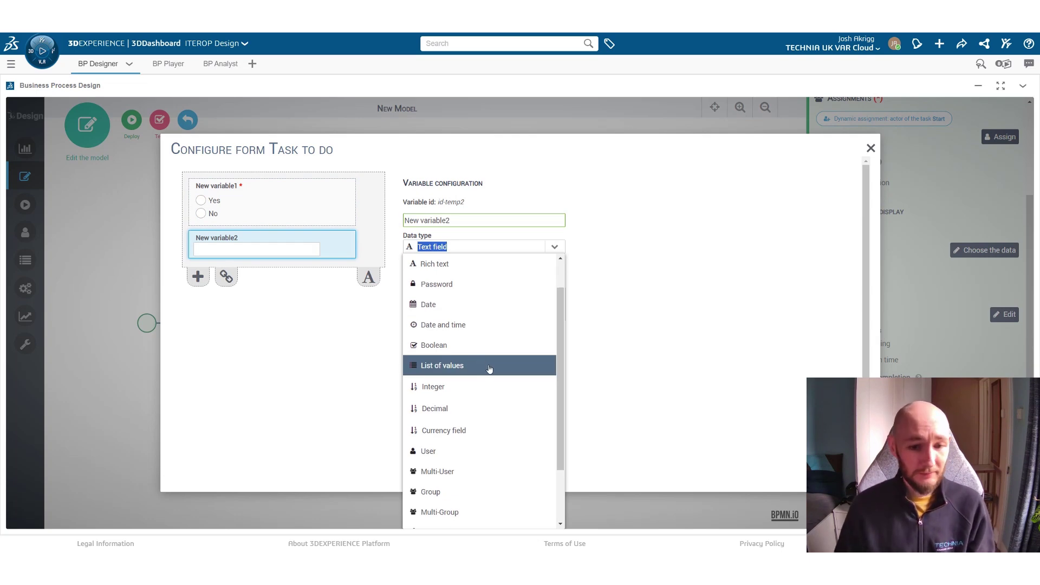
pyautogui.scroll(-4, 509, 387)
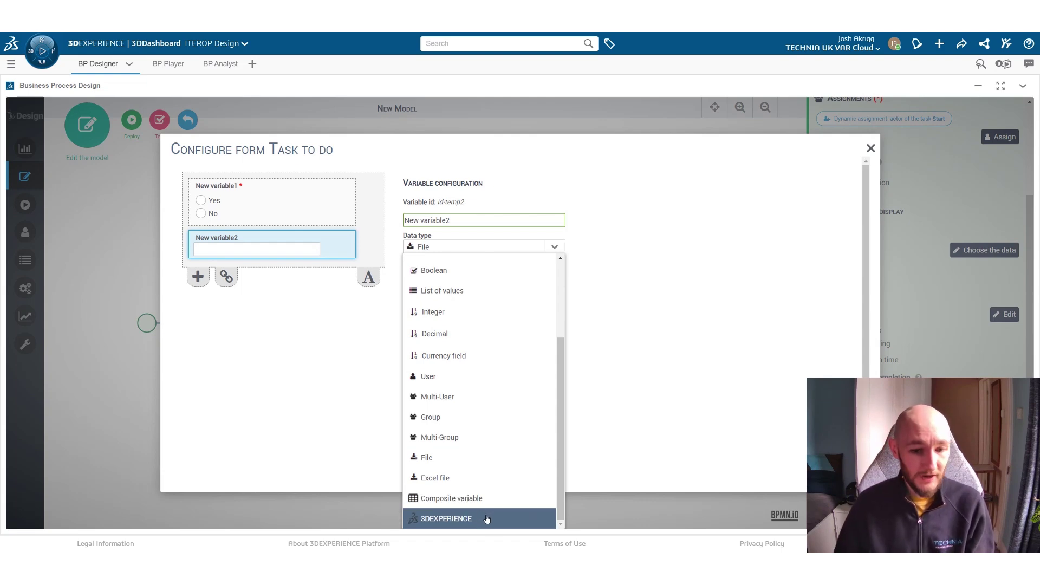
pyautogui.click(627, 339)
pyautogui.click(870, 148)
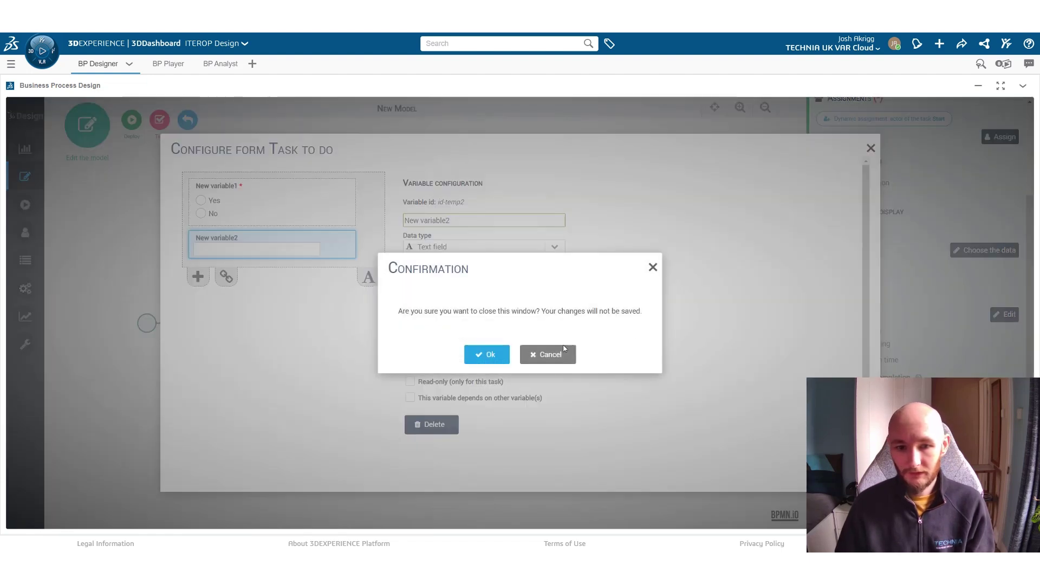
pyautogui.click(488, 353)
# - Browse the platform services and operations available for the 'Automate this' task
pyautogui.click(292, 325)
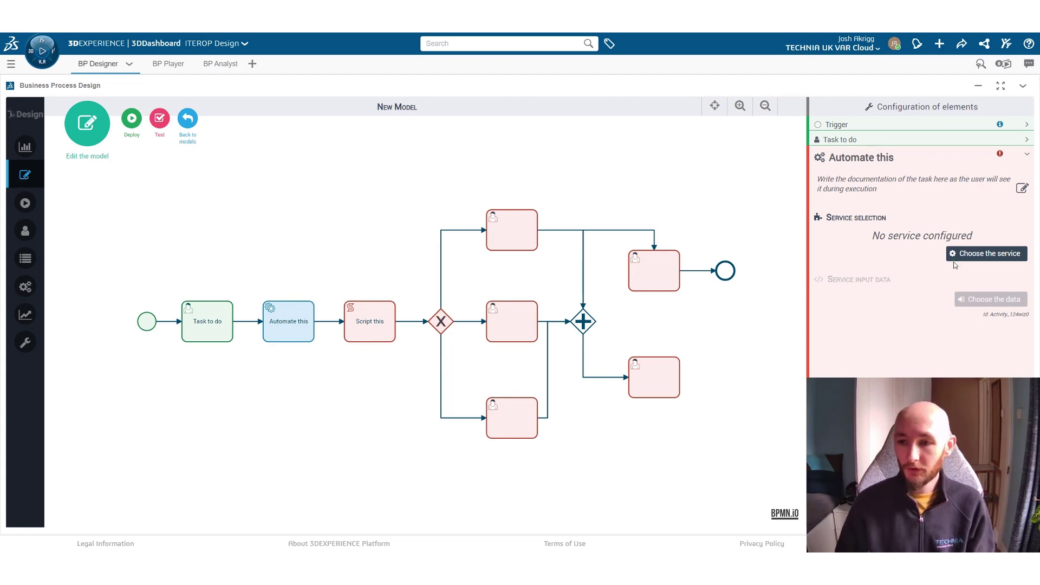
pyautogui.click(983, 256)
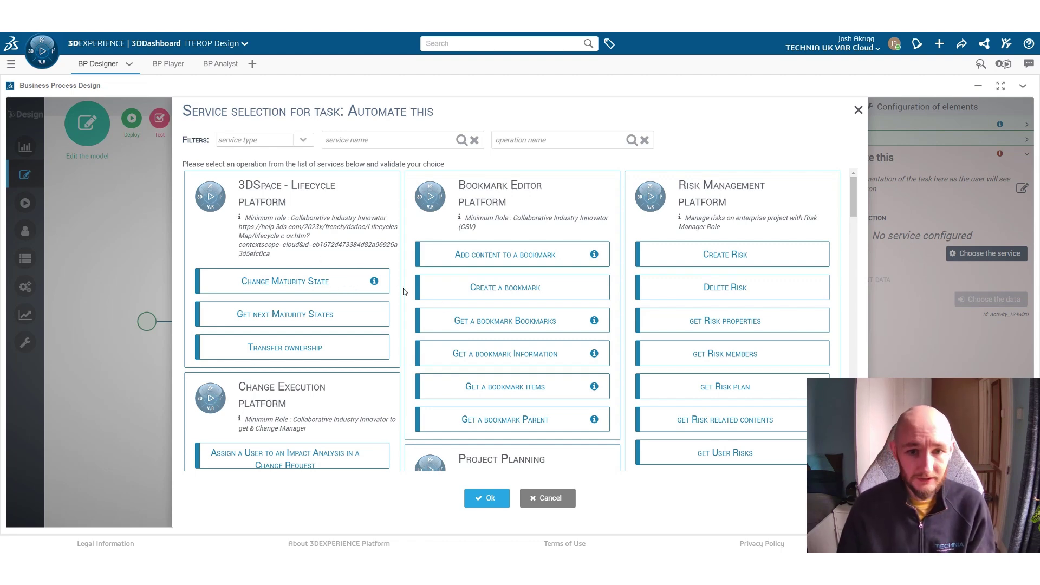
pyautogui.scroll(-5, 404, 291)
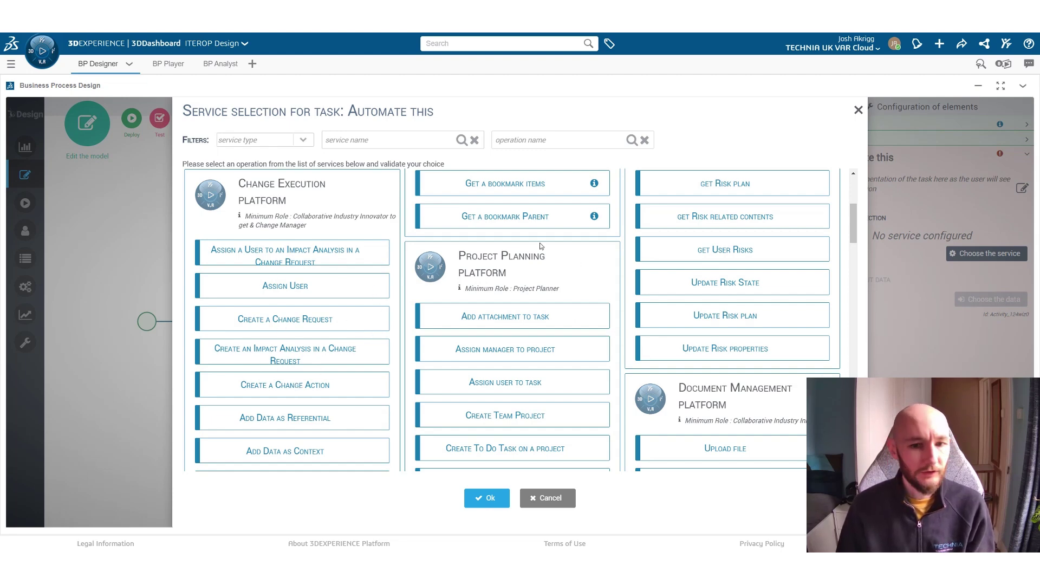
pyautogui.scroll(-3, 516, 244)
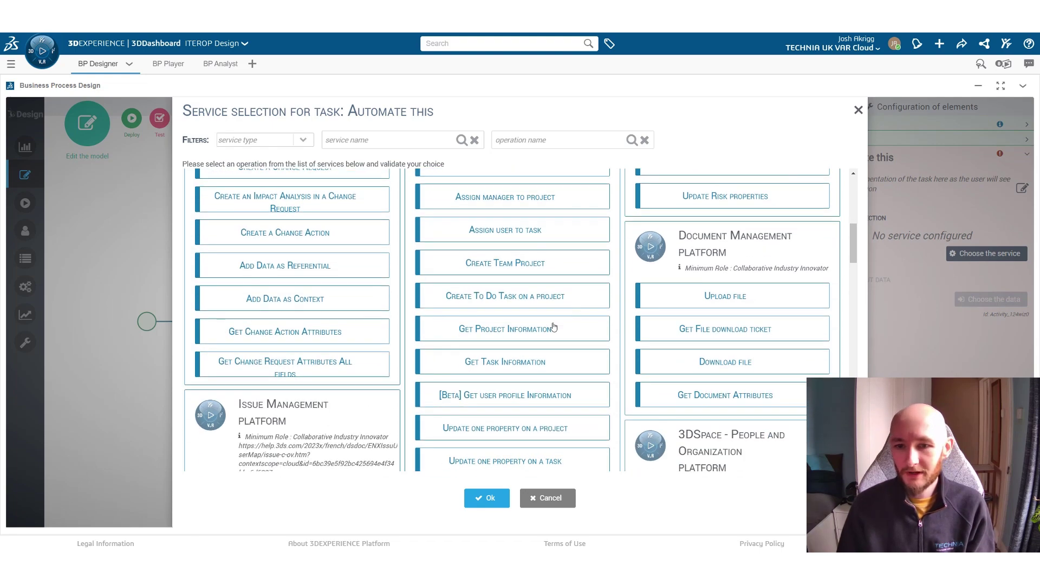
pyautogui.scroll(-4, 703, 297)
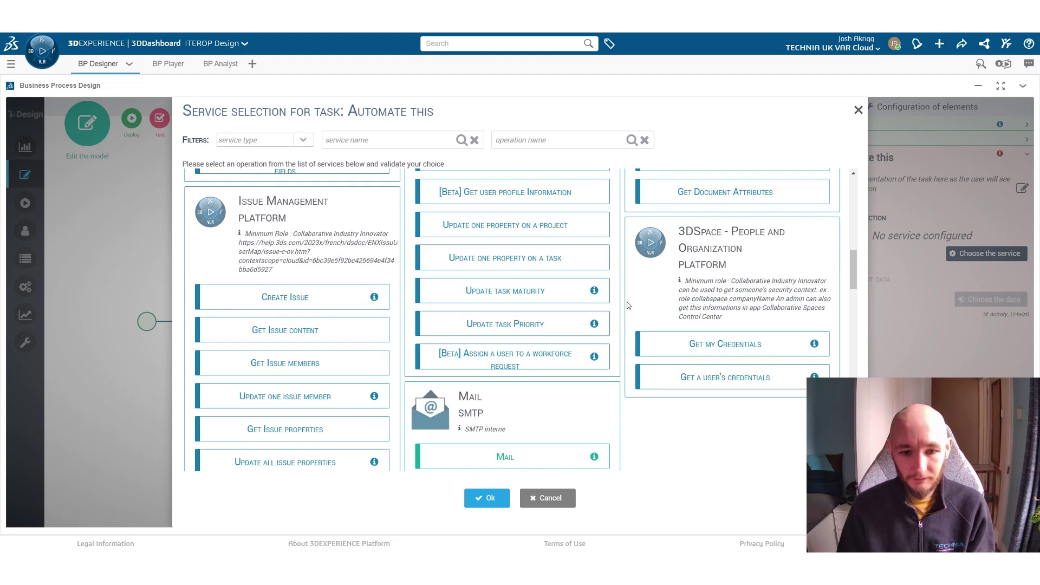
pyautogui.scroll(-3, 626, 308)
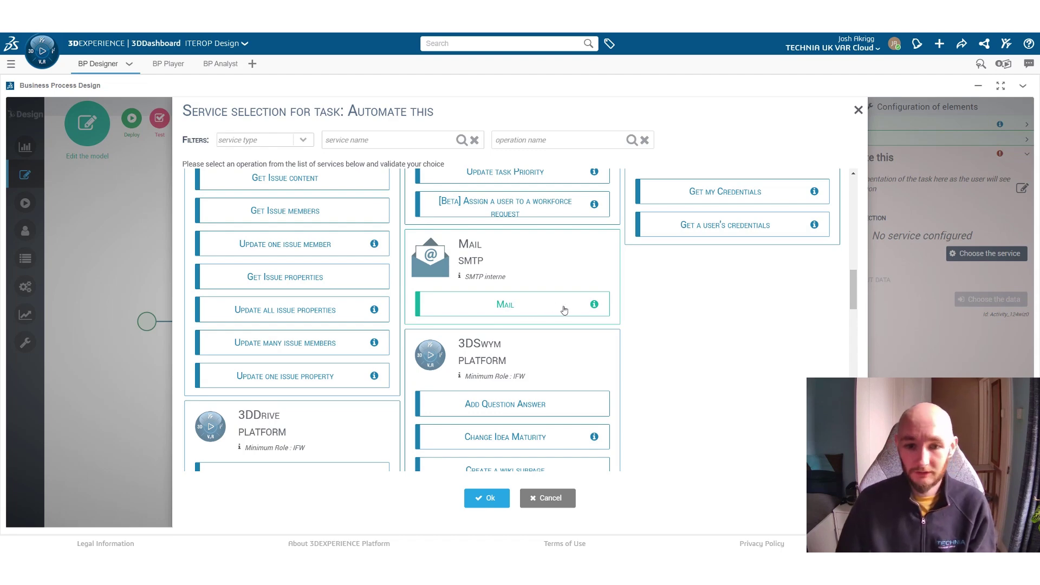
pyautogui.scroll(-4, 528, 320)
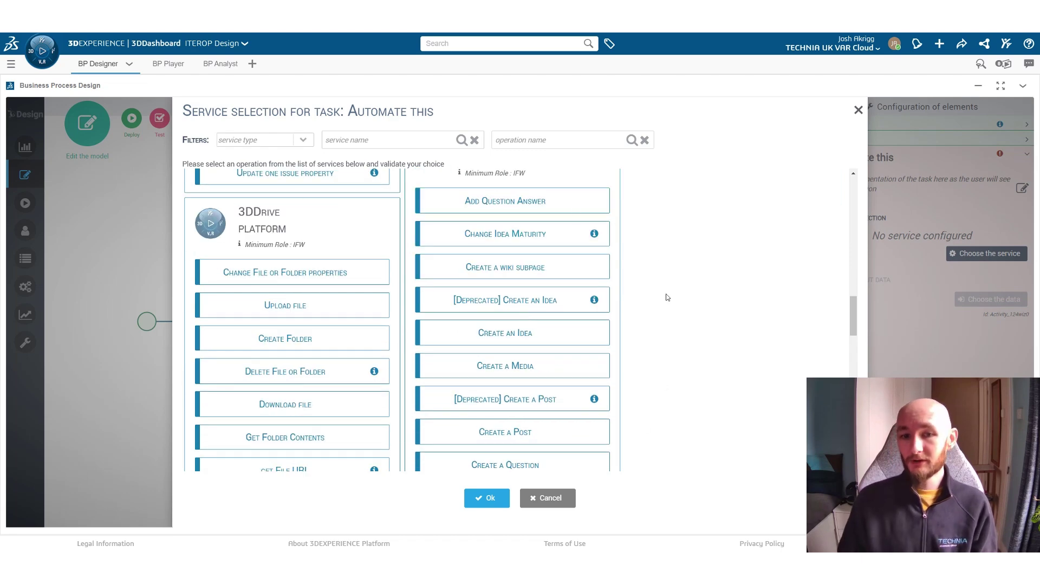
pyautogui.scroll(2, 497, 335)
pyautogui.scroll(-5, 498, 336)
pyautogui.scroll(-1, 500, 336)
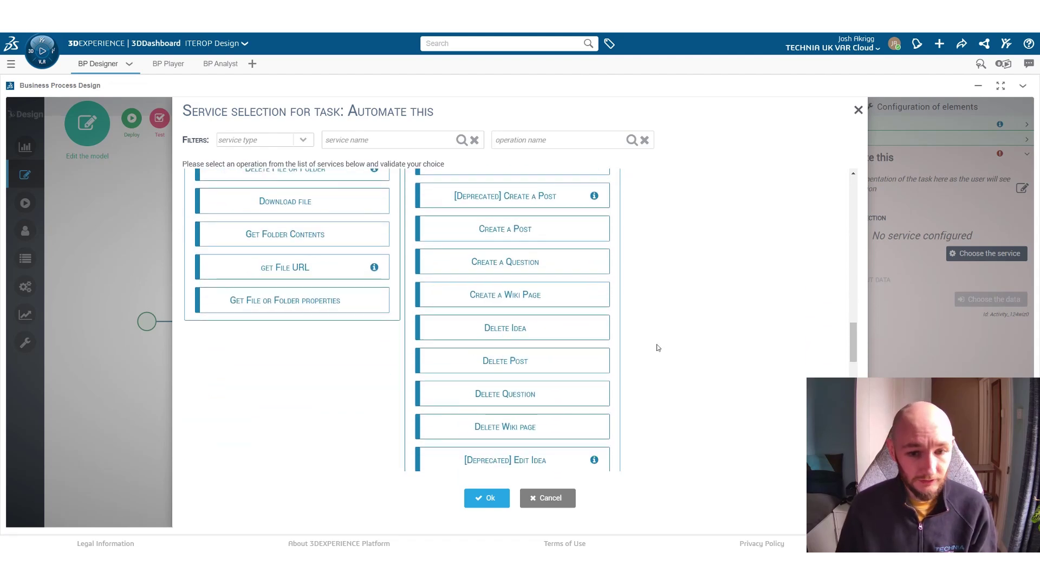
pyautogui.scroll(1, 633, 342)
pyautogui.scroll(10, 700, 336)
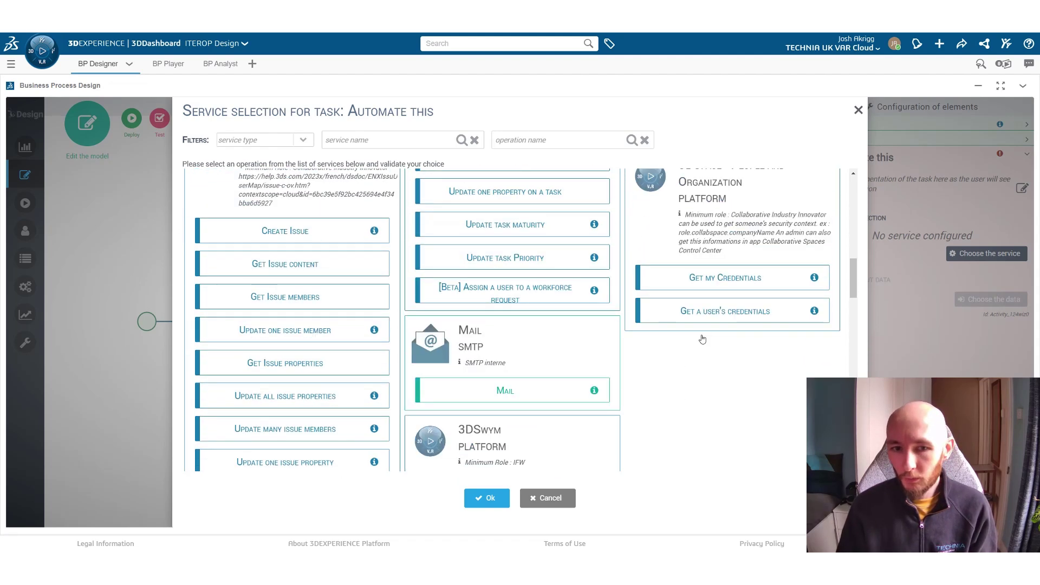
pyautogui.scroll(12, 689, 393)
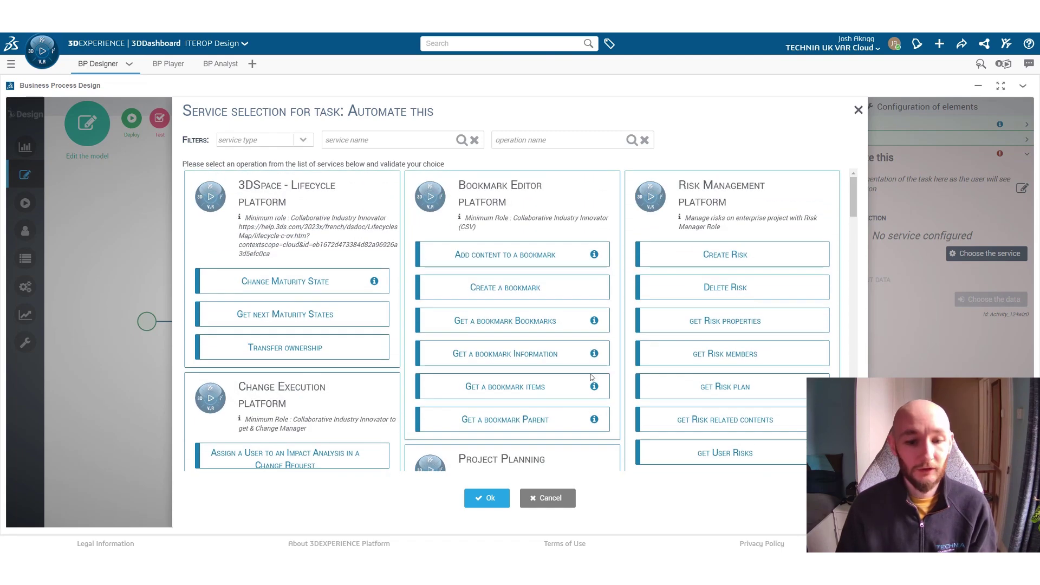
# - Close the service catalogue, review the XOR gateway's branch conditions, and launch a test run
pyautogui.click(507, 500)
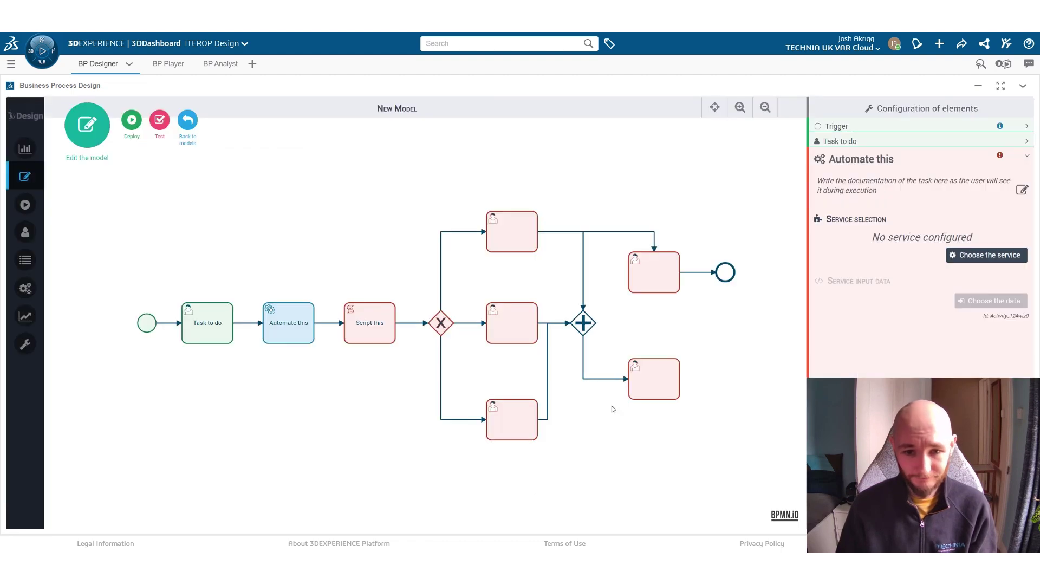
pyautogui.click(598, 429)
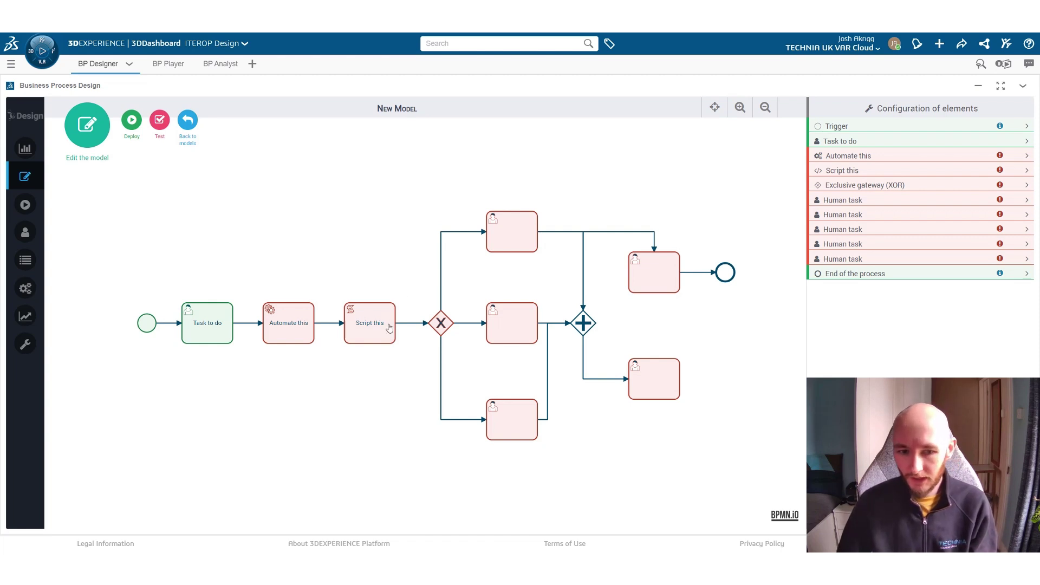
pyautogui.click(441, 329)
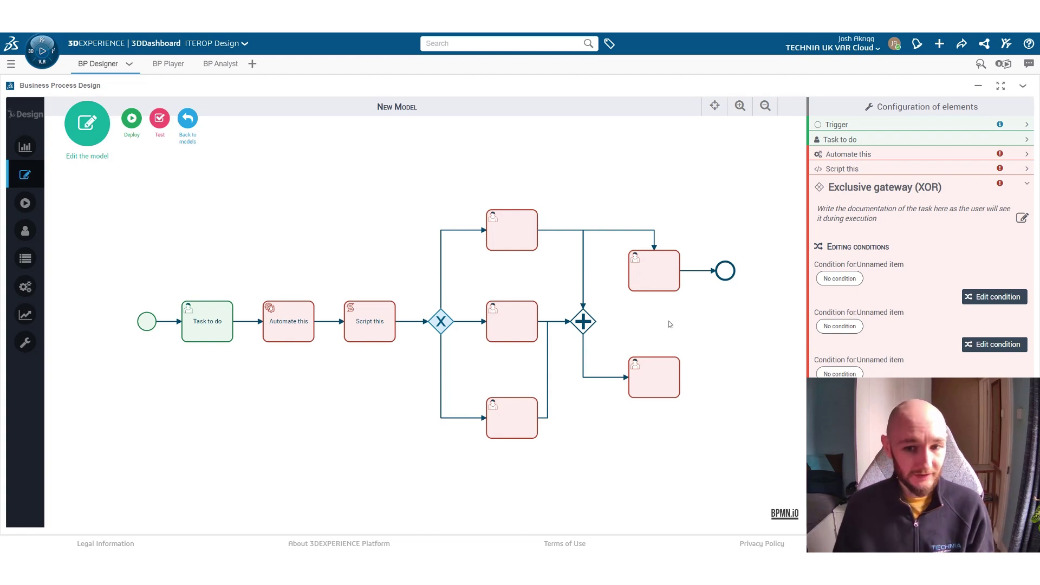
pyautogui.moveTo(670, 324); pyautogui.dragTo(632, 339)
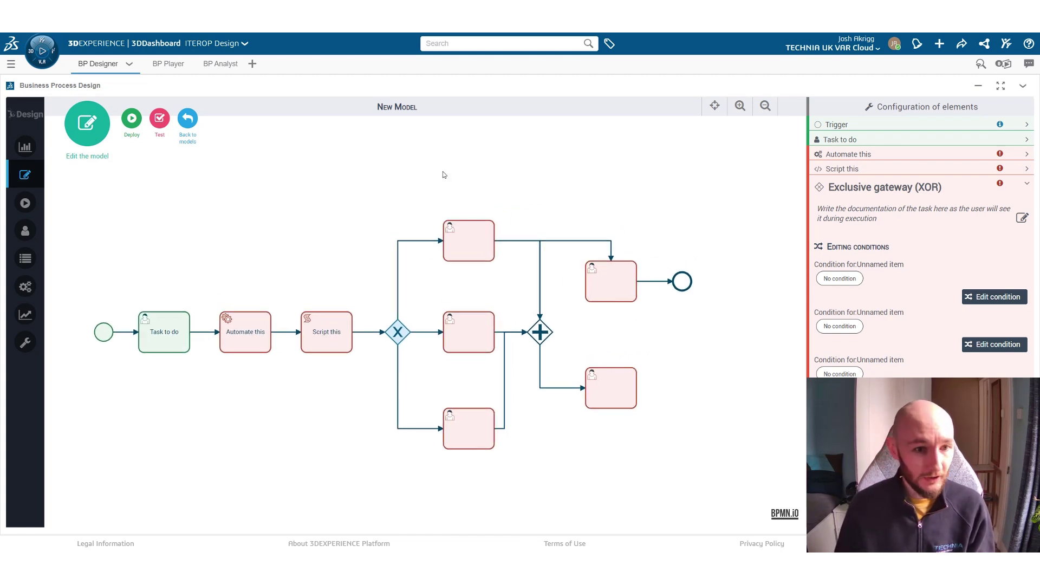
pyautogui.click(160, 119)
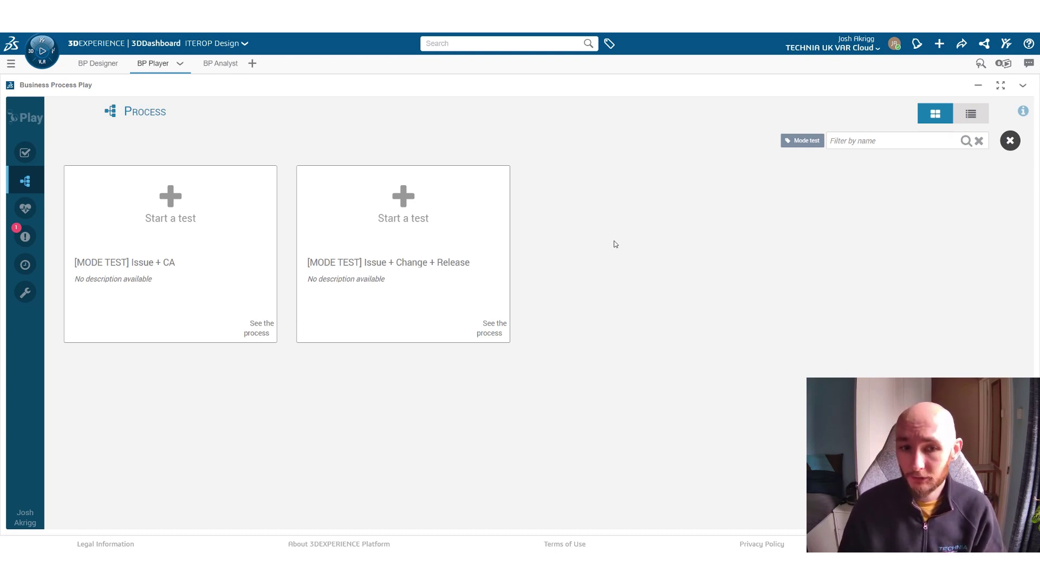
# - Start an Issue + Change + Release test instance with Release Part 'test'
pyautogui.click(396, 201)
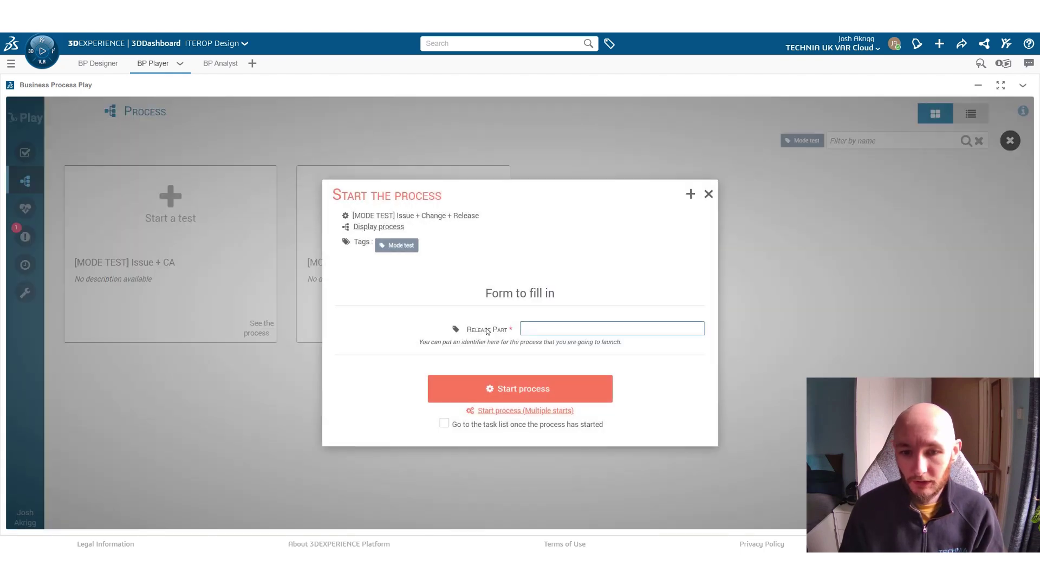
pyautogui.click(553, 389)
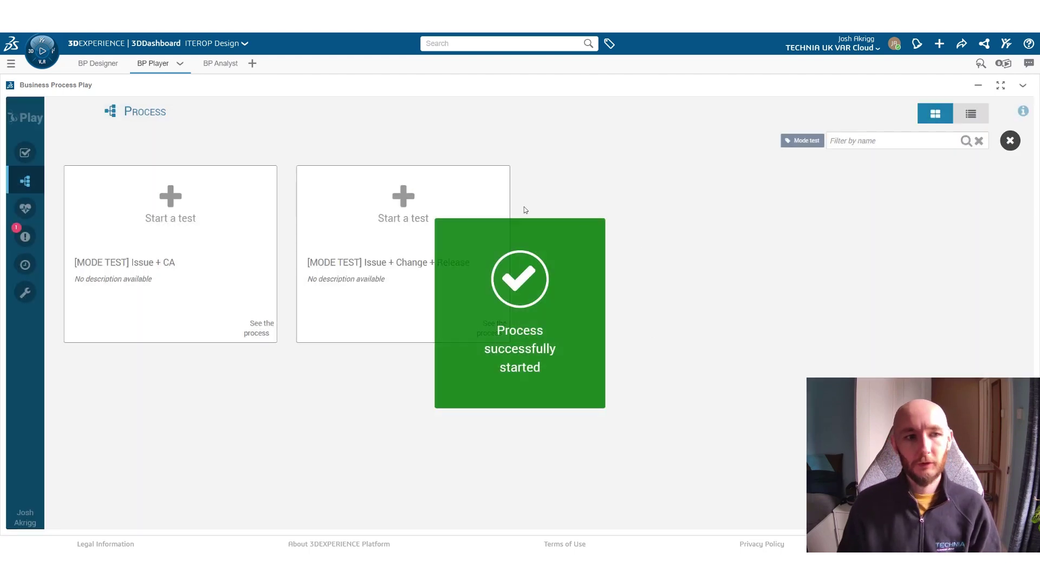
# - Finish the 'Send to Approval Route' task from the Tasks list
pyautogui.click(30, 156)
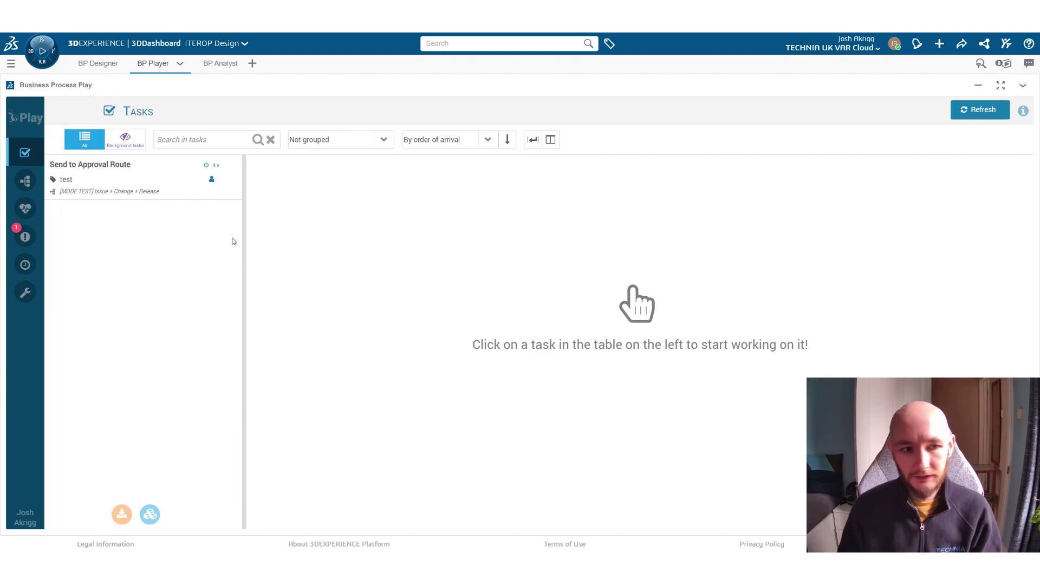
pyautogui.click(173, 180)
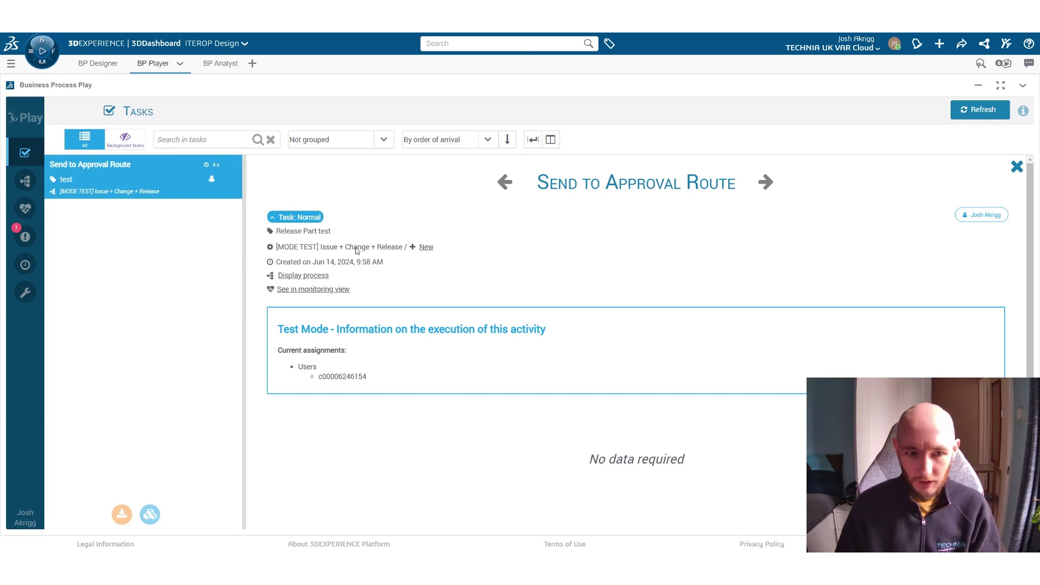
pyautogui.scroll(-1, 608, 291)
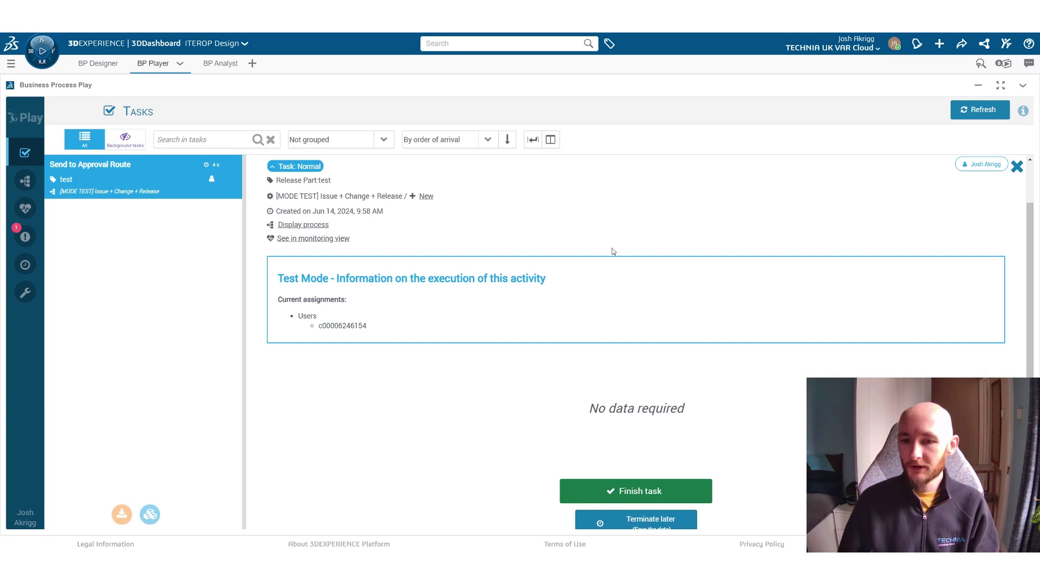
pyautogui.scroll(1, 570, 249)
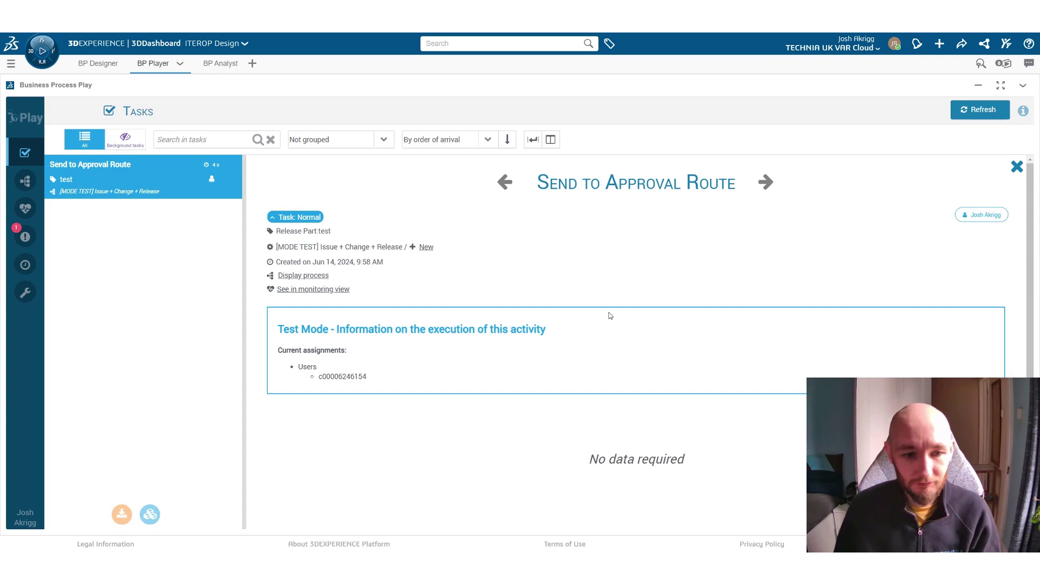
pyautogui.scroll(-2, 588, 337)
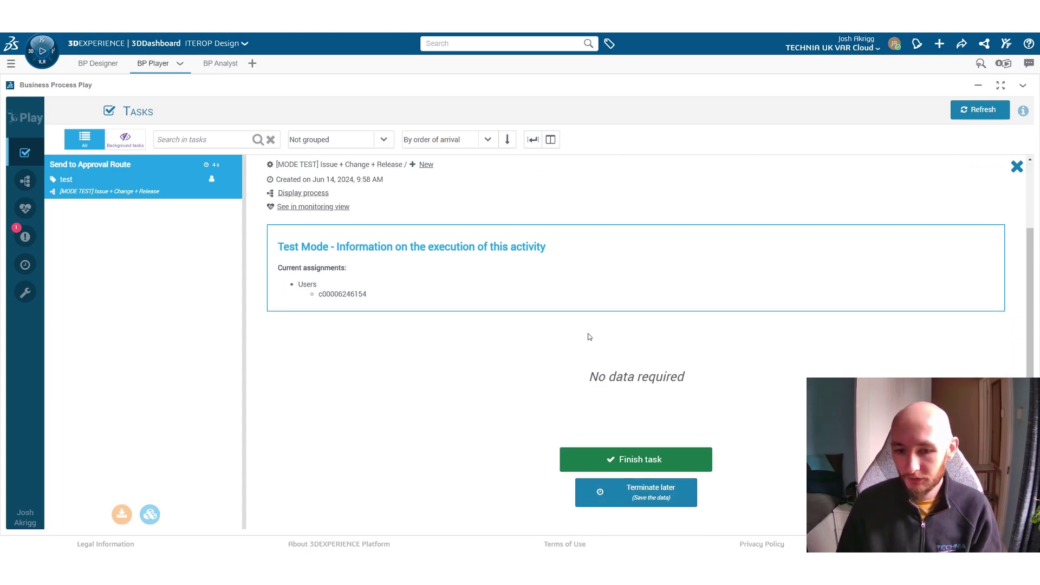
pyautogui.click(661, 460)
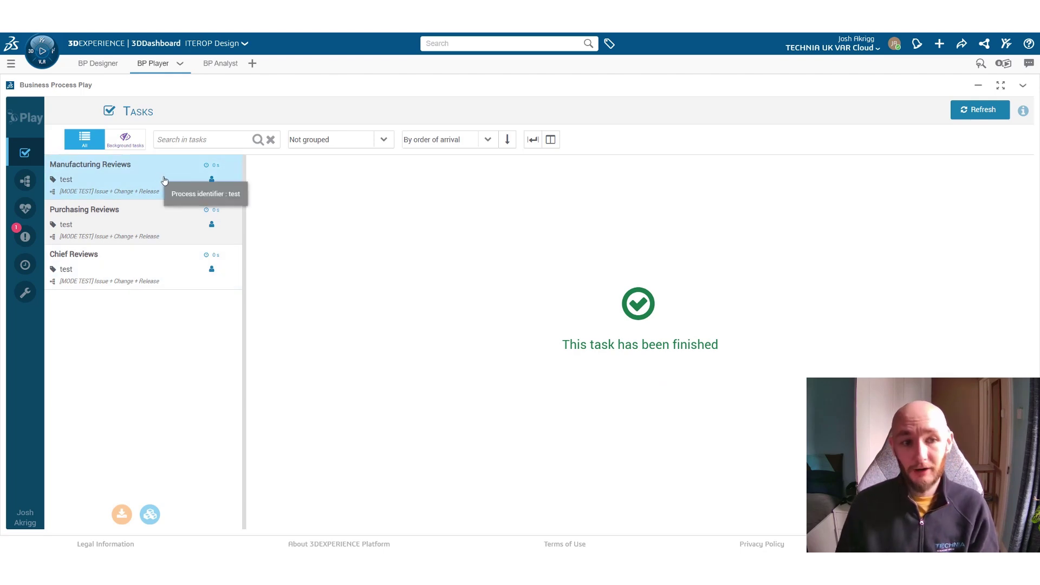
# - Reject the Chief Reviews task by answering No to Approved? and finishing it
pyautogui.click(167, 273)
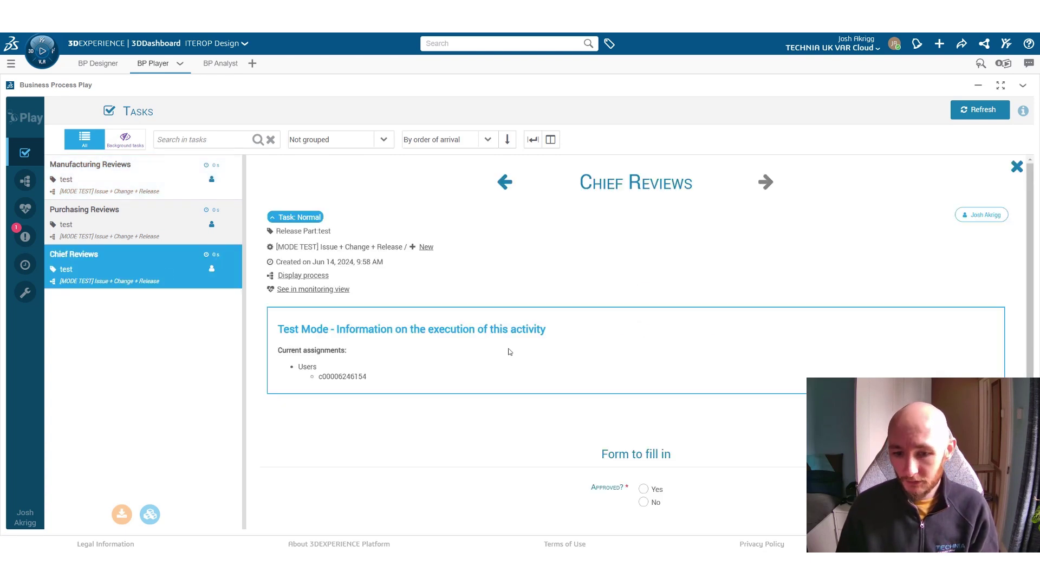
pyautogui.scroll(-2, 668, 454)
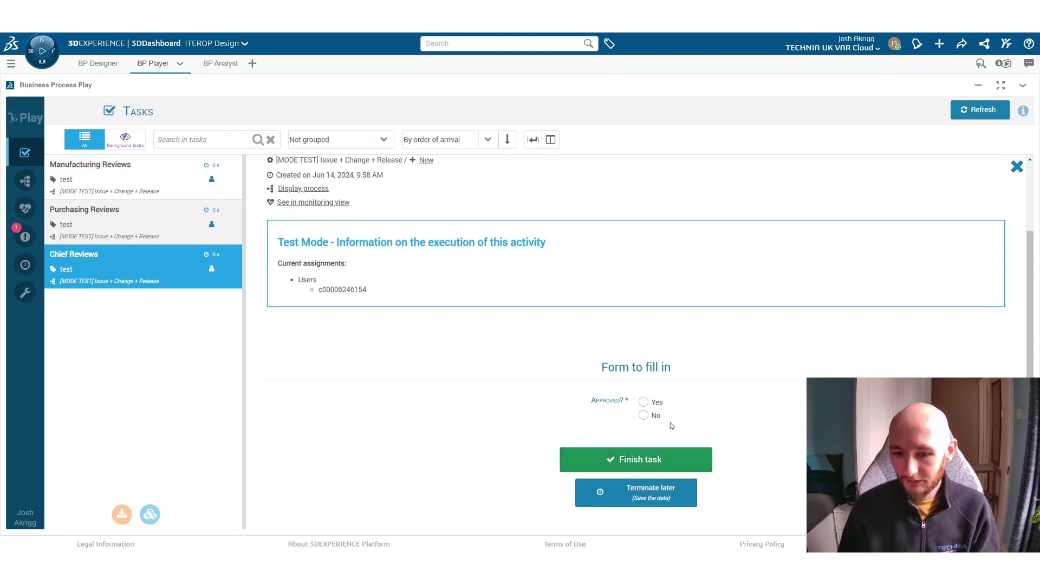
pyautogui.click(643, 415)
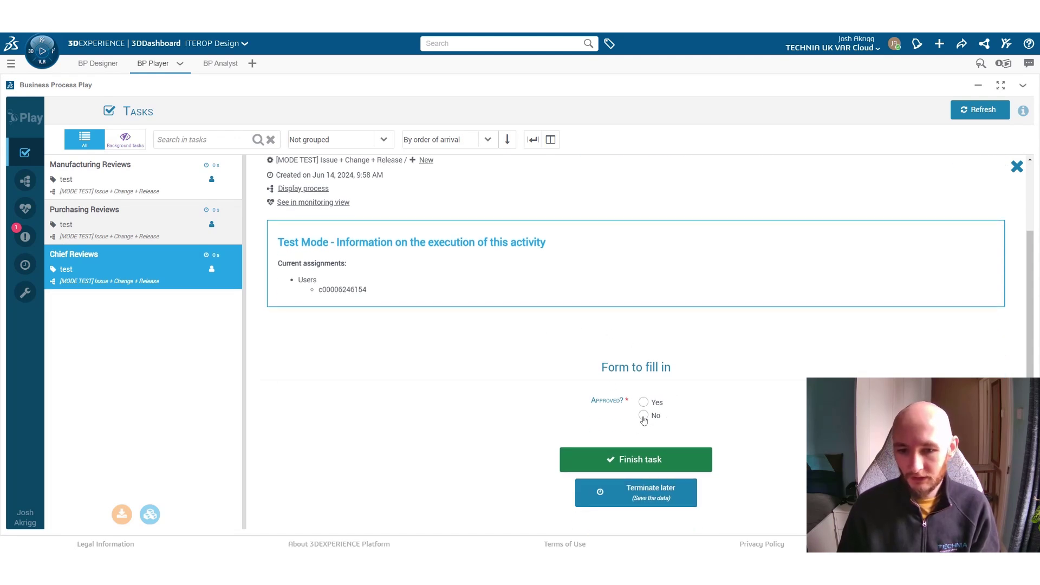
pyautogui.click(681, 465)
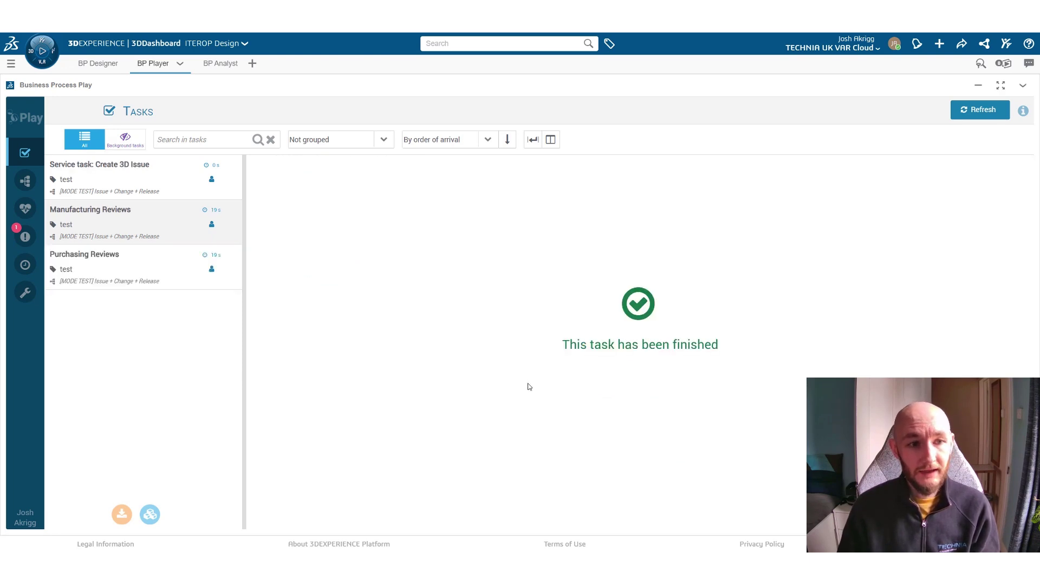
# - Open the generated Create 3D Issue service task to view its POST request details
pyautogui.click(164, 185)
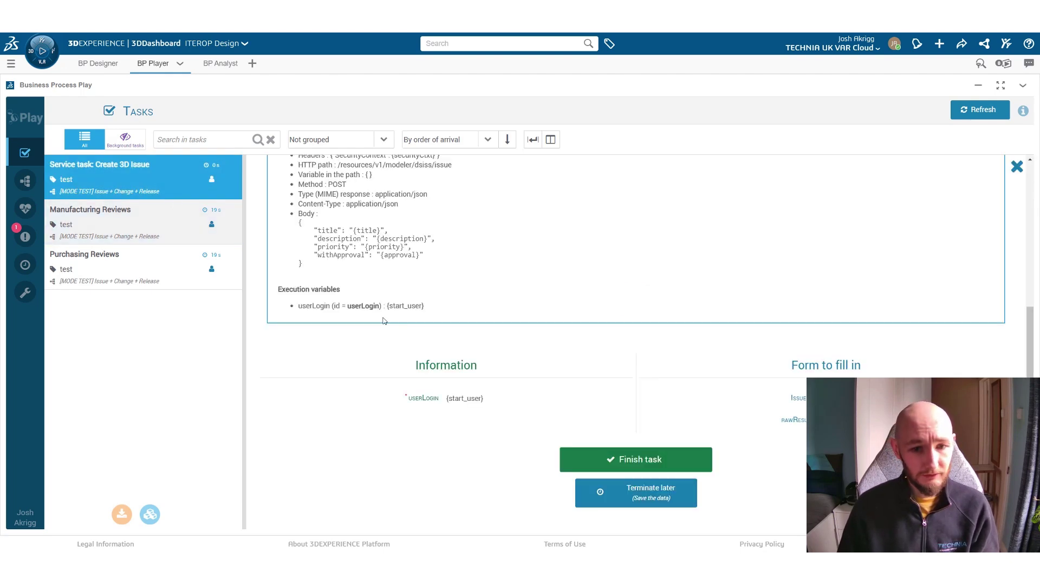
pyautogui.scroll(1, 742, 400)
pyautogui.scroll(2, 488, 287)
pyautogui.scroll(-3, 466, 290)
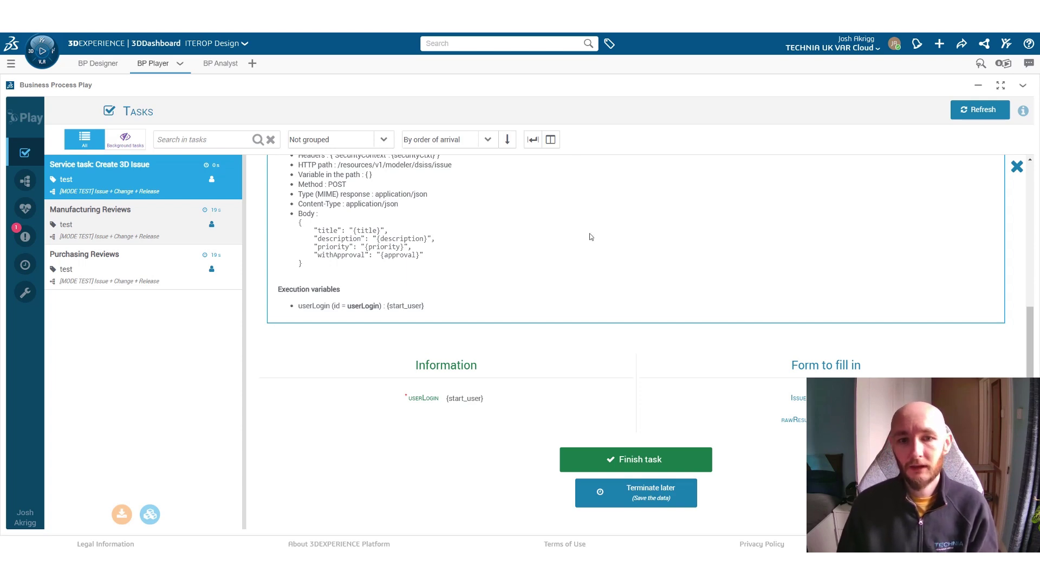
# - In BP Analyst, open Analysis, dismiss the help tips, and show the Analysis Dashboard
pyautogui.click(226, 70)
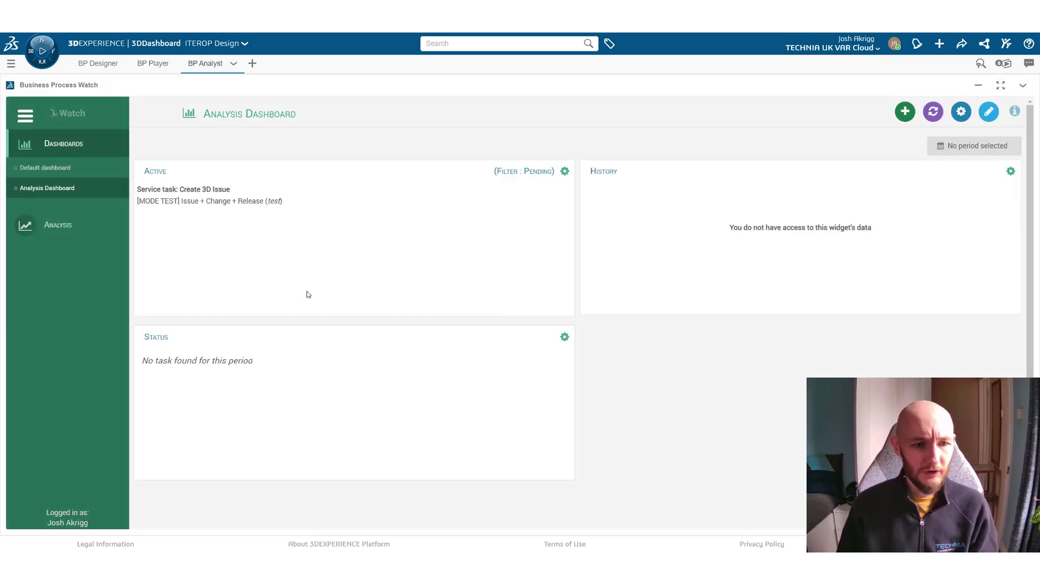
pyautogui.click(59, 227)
pyautogui.click(605, 341)
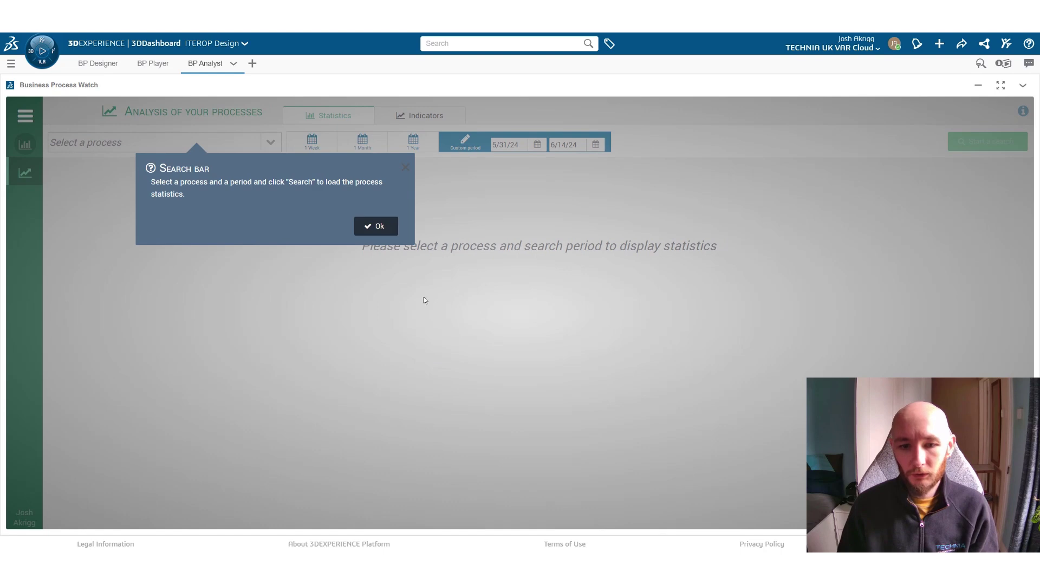
pyautogui.click(370, 223)
pyautogui.click(24, 144)
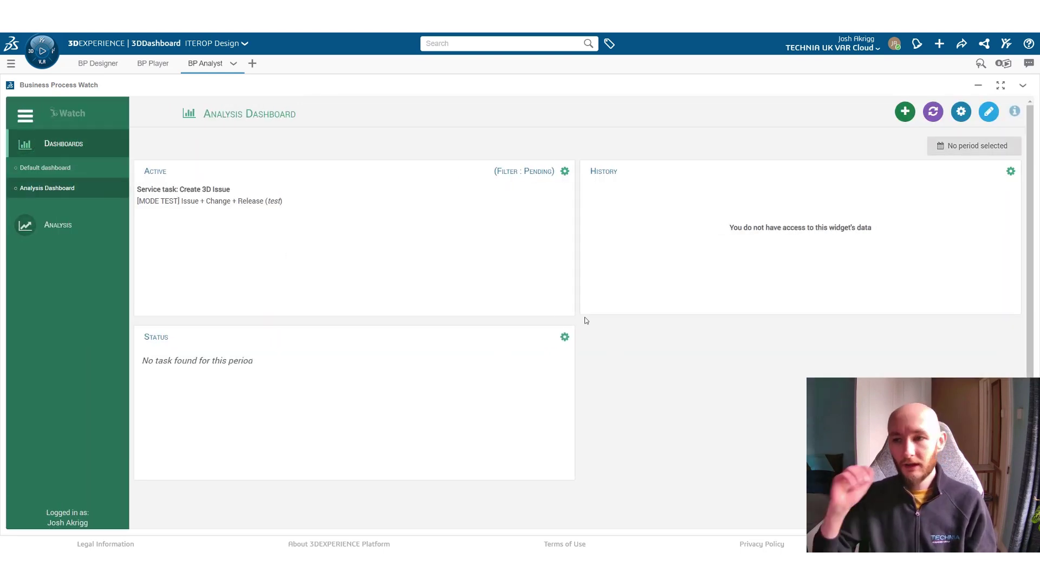